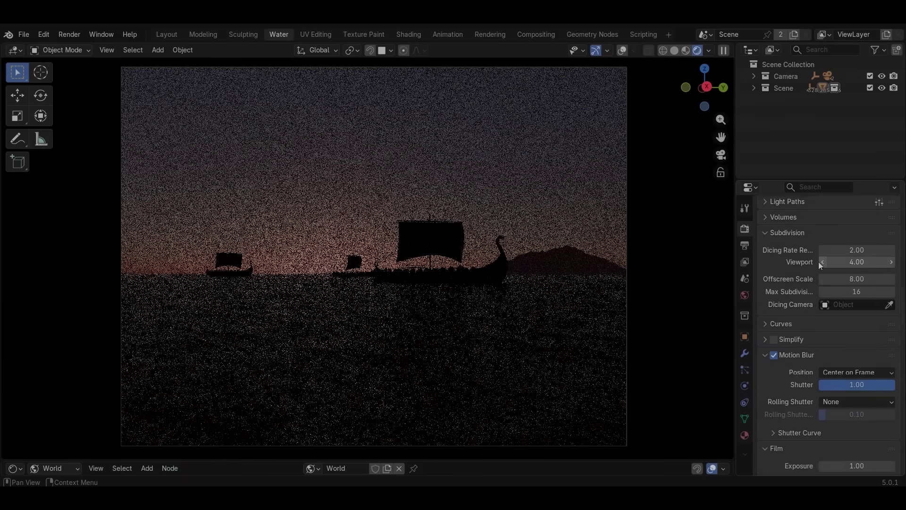
scroll(818, 262, up, 15)
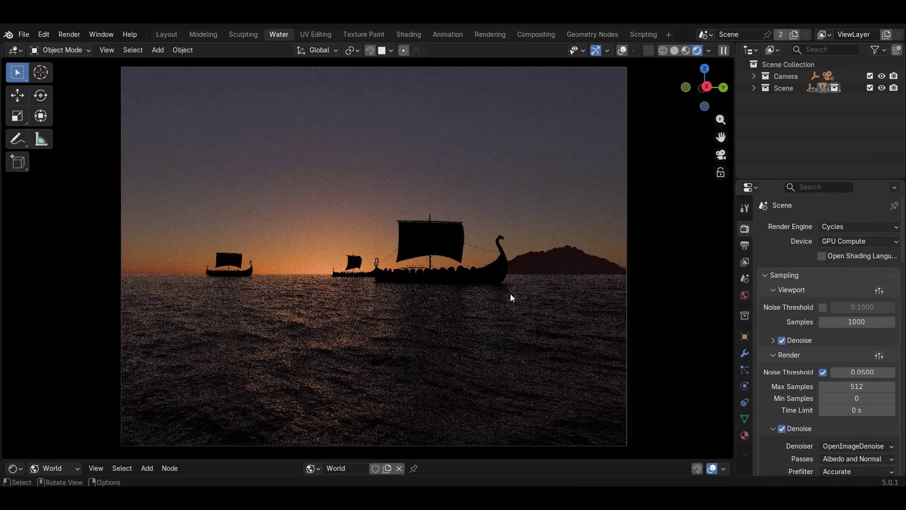
scroll(605, 252, up, 4)
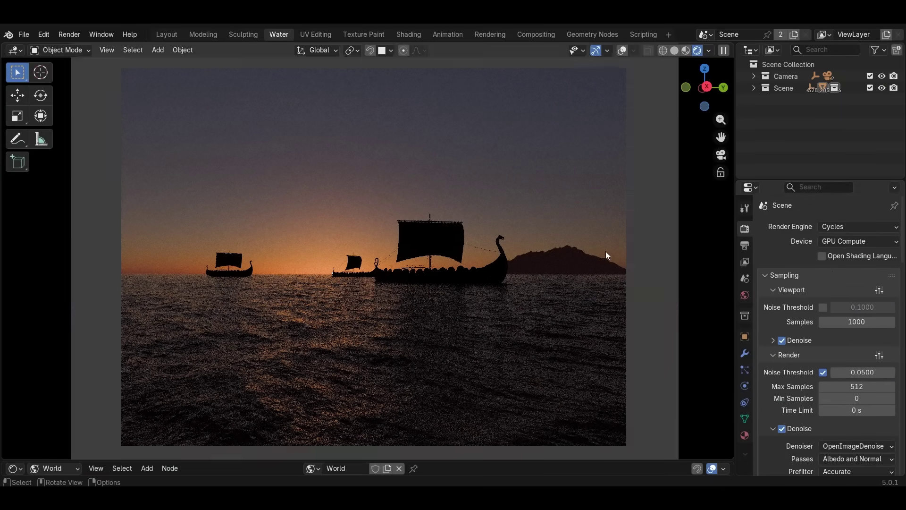
scroll(573, 273, down, 4)
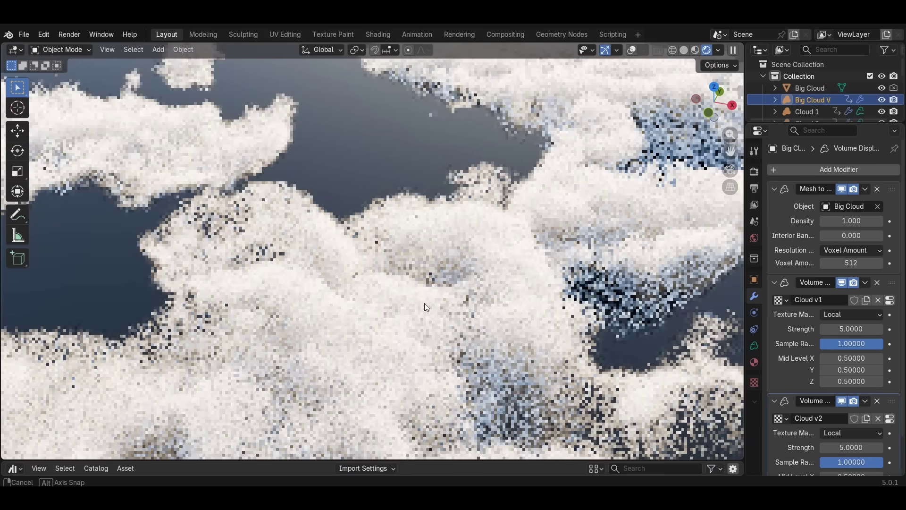
middle_drag(424, 304, 441, 254)
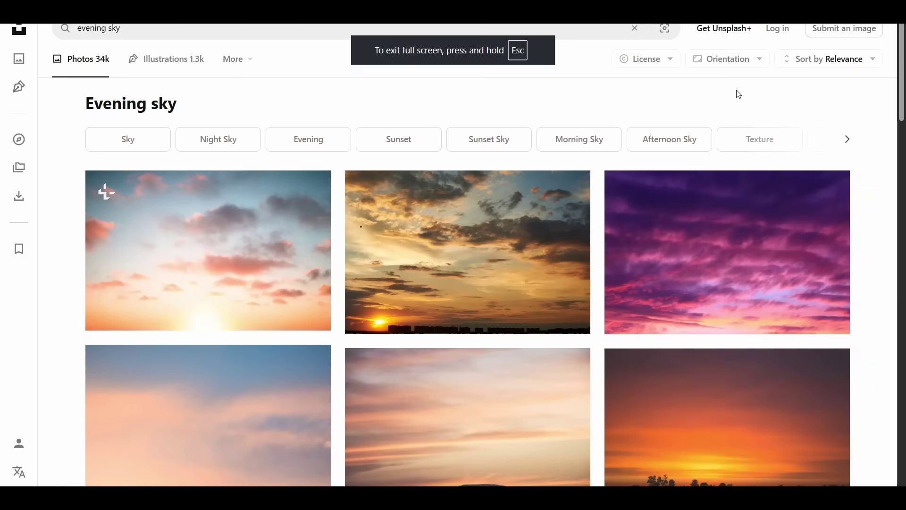
scroll(712, 140, down, 15)
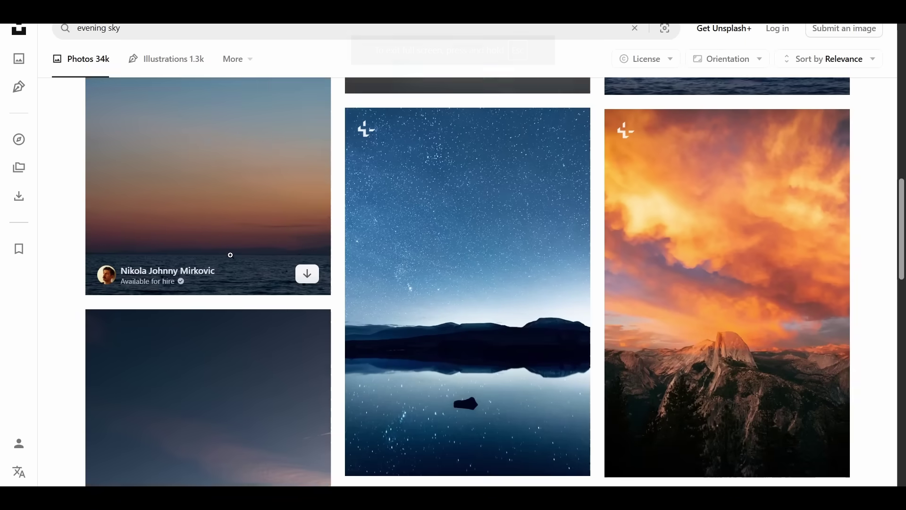
scroll(801, 246, down, 5)
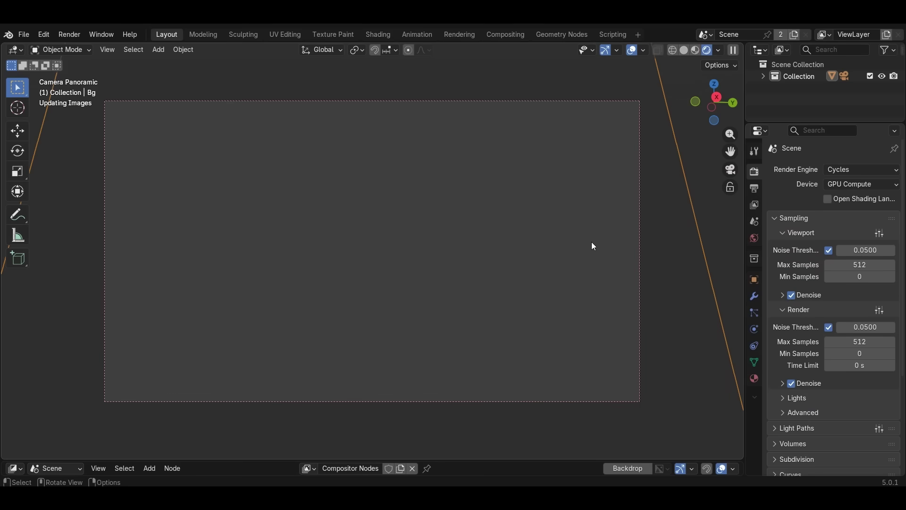
key(shift+grave)
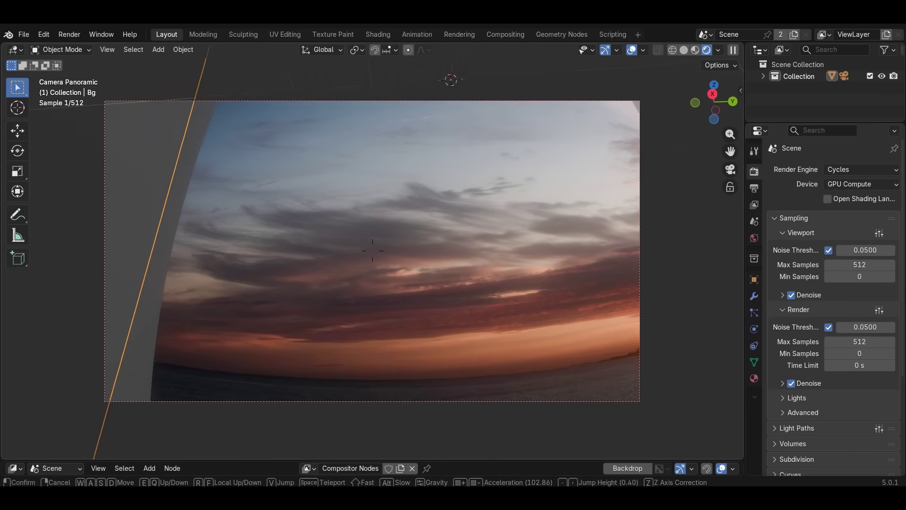
mouse_move(373, 251)
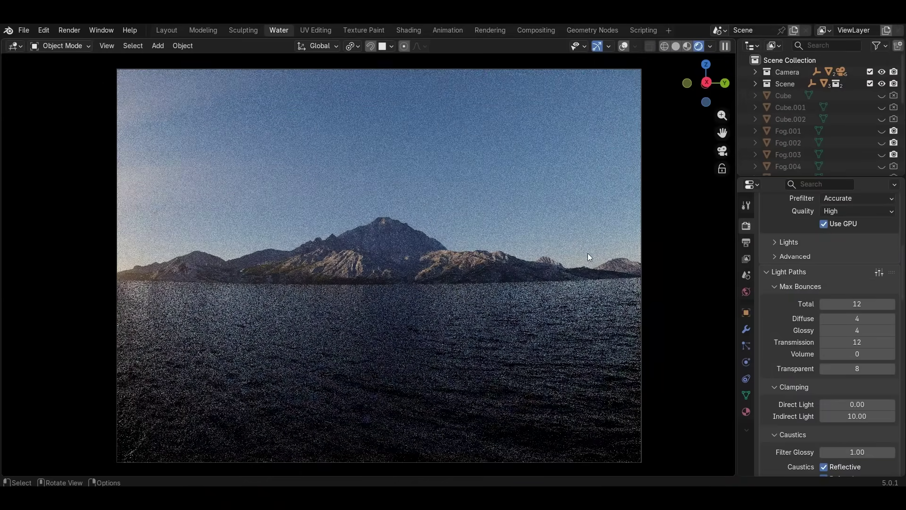
middle_drag(588, 257, 537, 276)
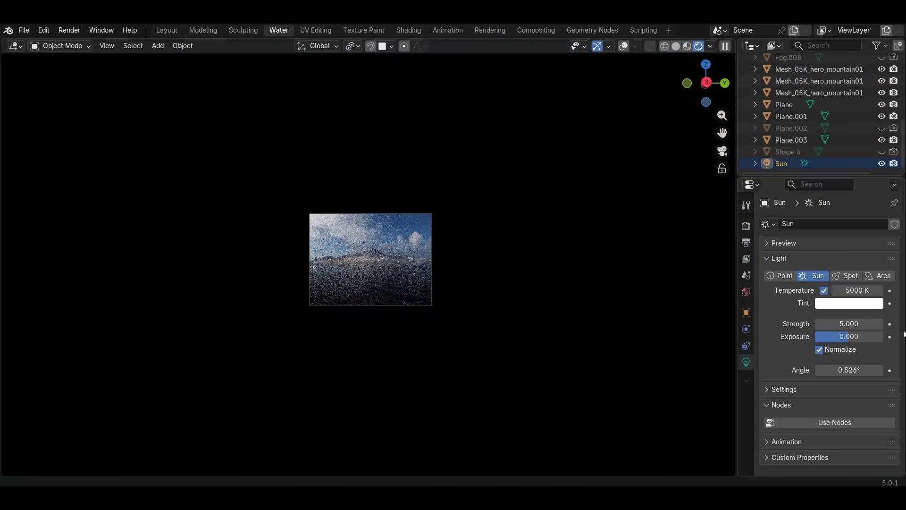
scroll(579, 305, up, 5)
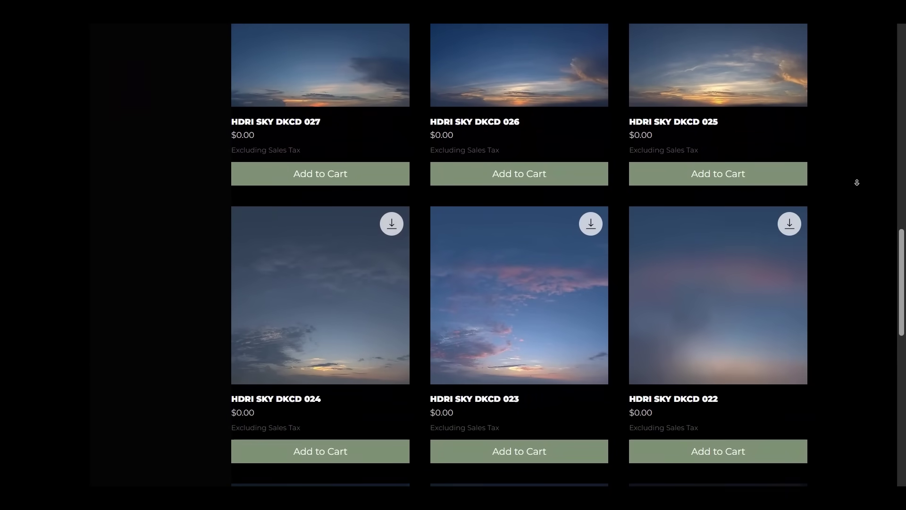
scroll(858, 188, down, 7)
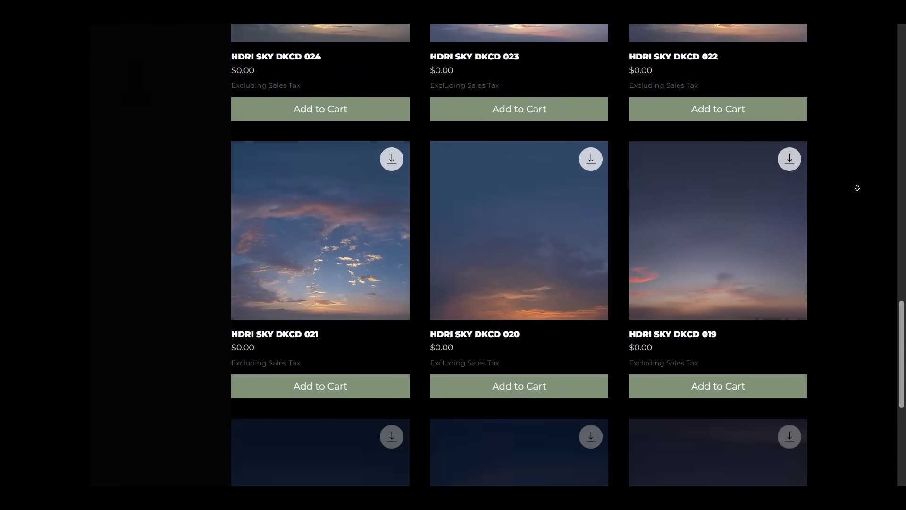
scroll(858, 188, down, 3)
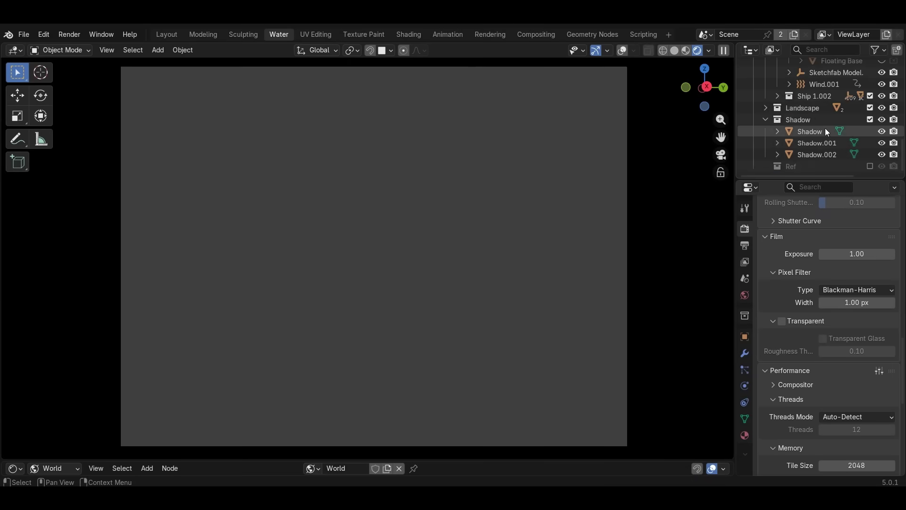
key(shift+a)
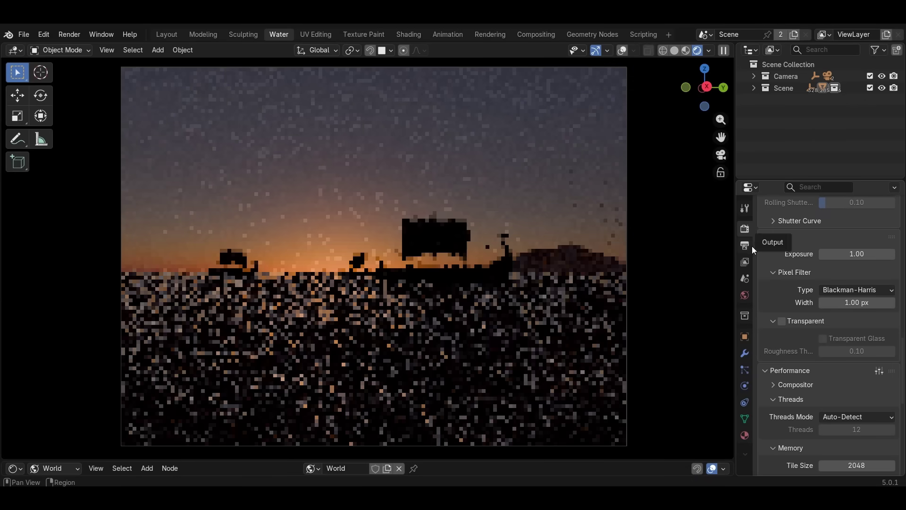
scroll(819, 261, up, 10)
scroll(818, 261, up, 10)
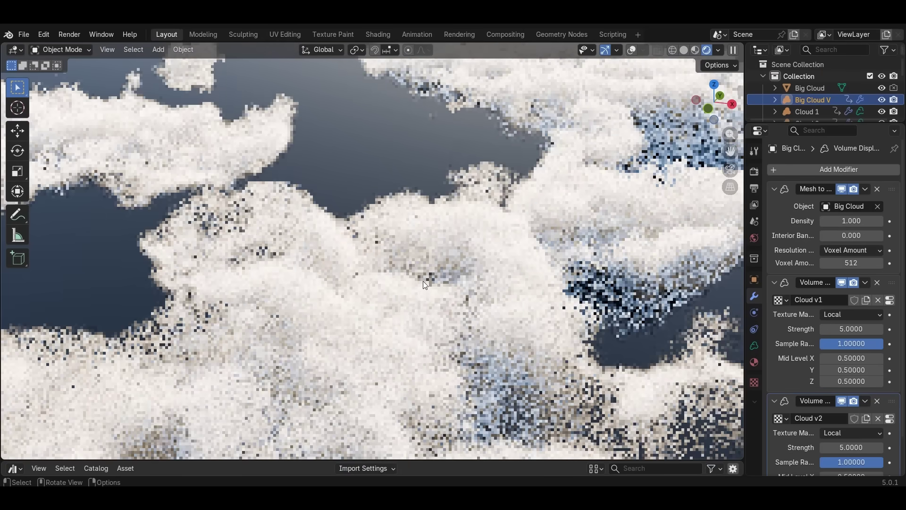
scroll(425, 279, up, 3)
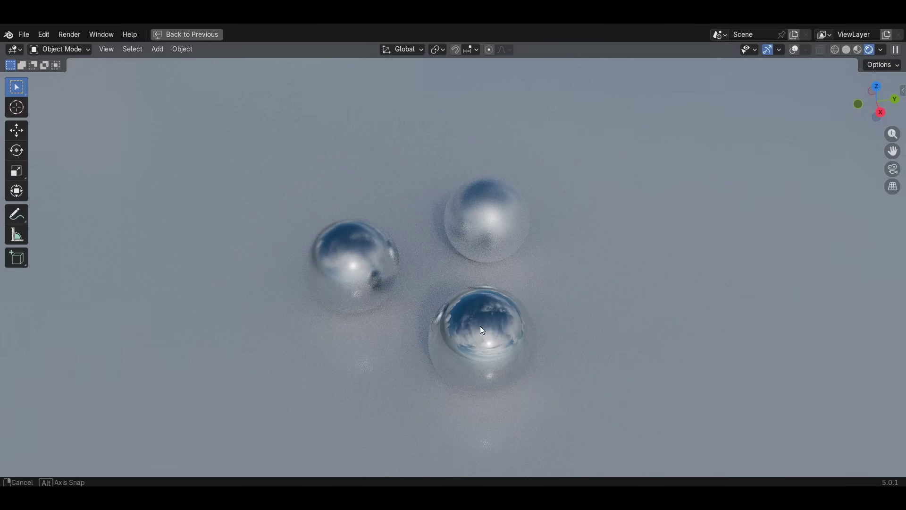
middle_drag(480, 325, 785, 243)
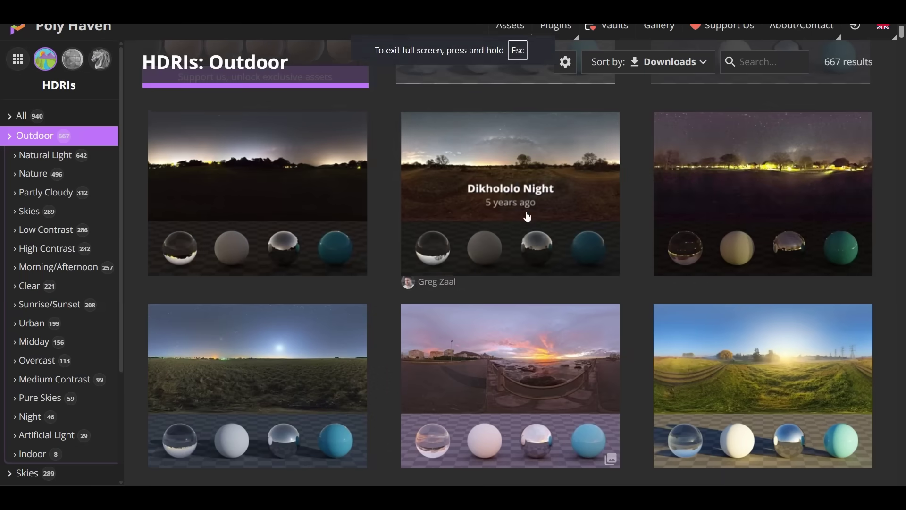
Browse the most-downloaded outdoor HDRIs on Poly Haven.
scroll(771, 236, down, 3)
scroll(254, 273, down, 3)
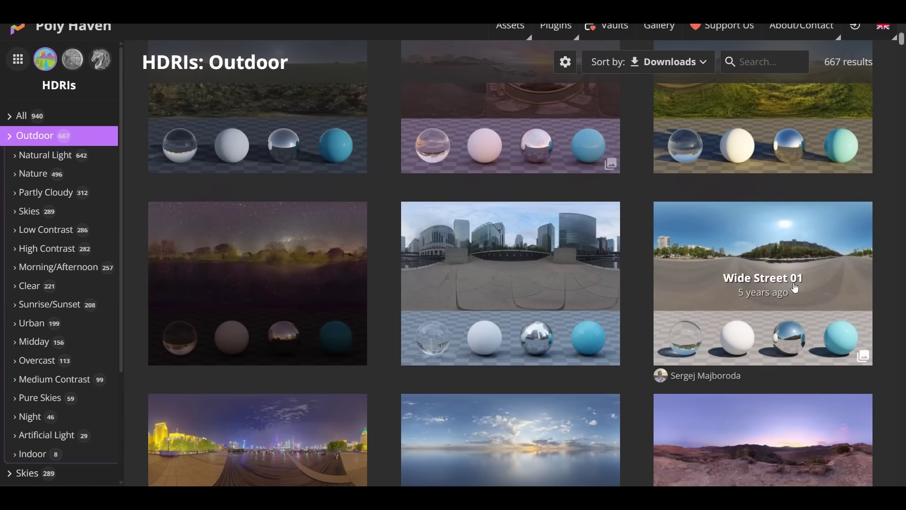
scroll(496, 283, down, 4)
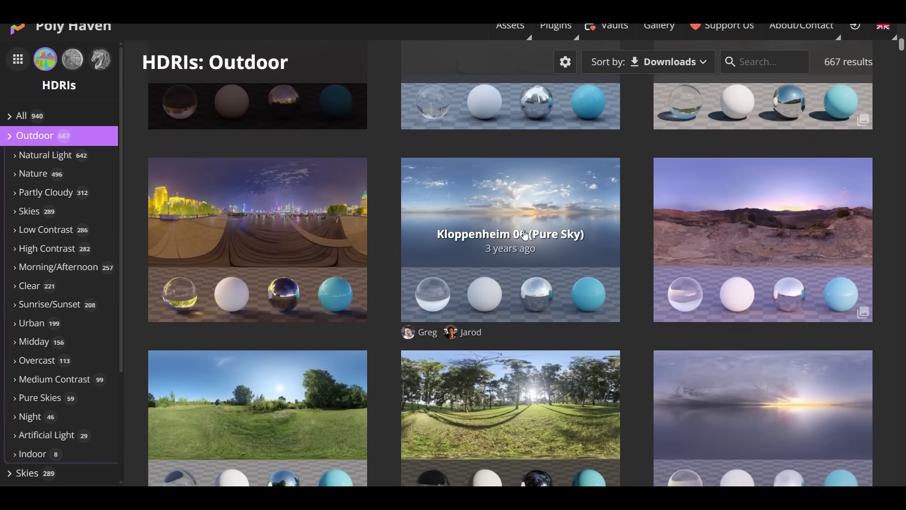
scroll(525, 235, down, 2)
scroll(373, 295, down, 3)
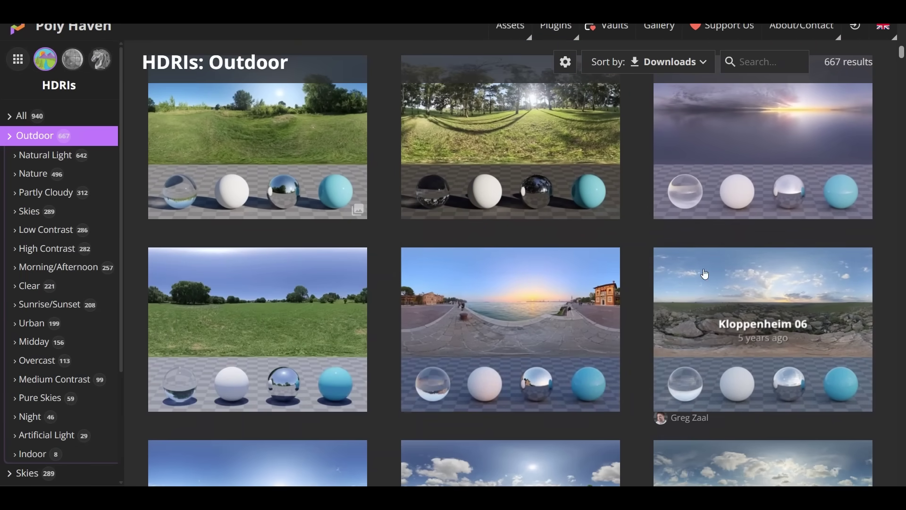
scroll(705, 274, down, 4)
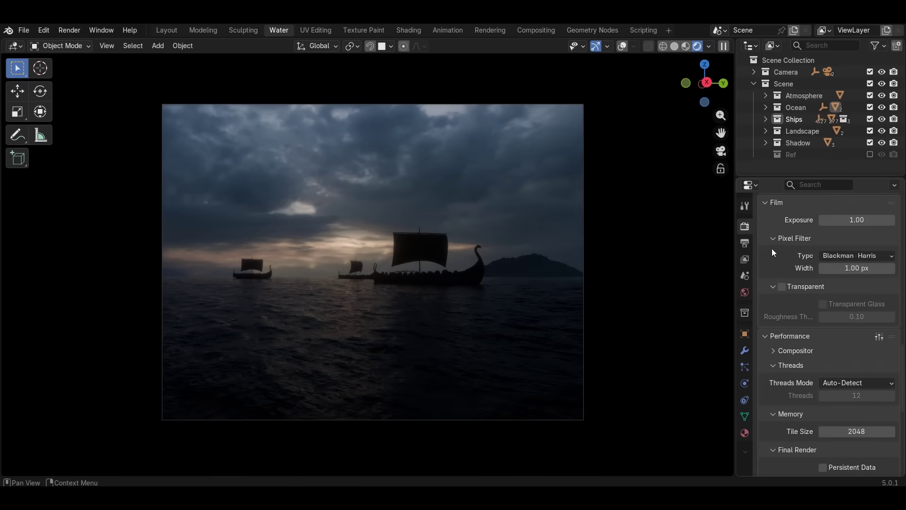
scroll(789, 251, up, 15)
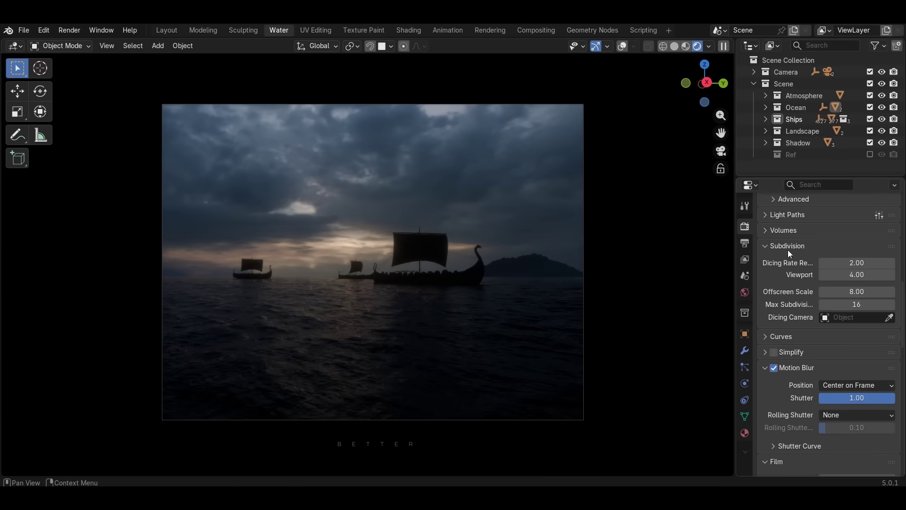
scroll(800, 243, up, 1)
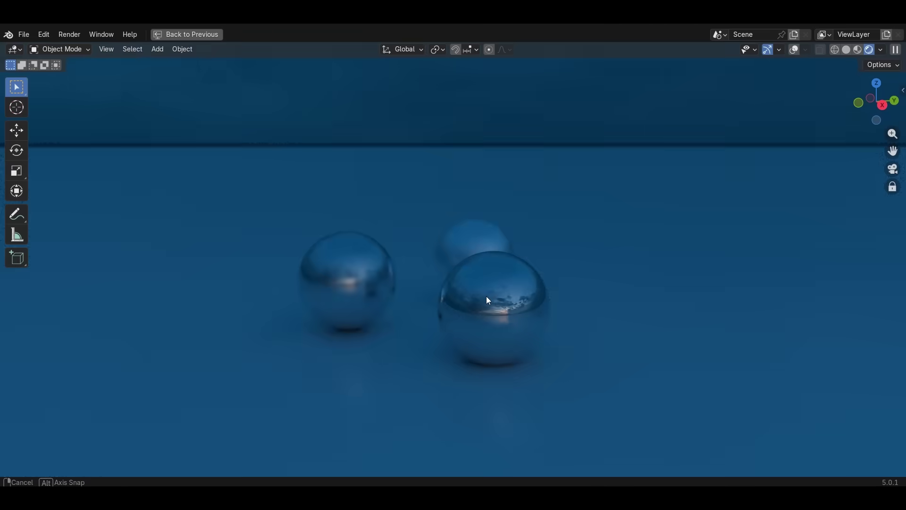
middle_drag(486, 296, 708, 298)
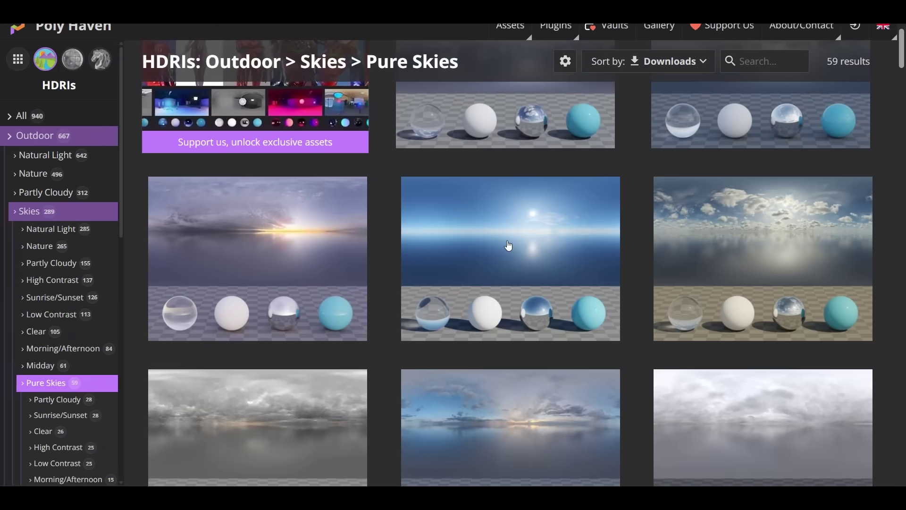
Browse the Pure Skies category of outdoor HDRIs on Poly Haven.
scroll(509, 246, up, 3)
scroll(515, 344, down, 8)
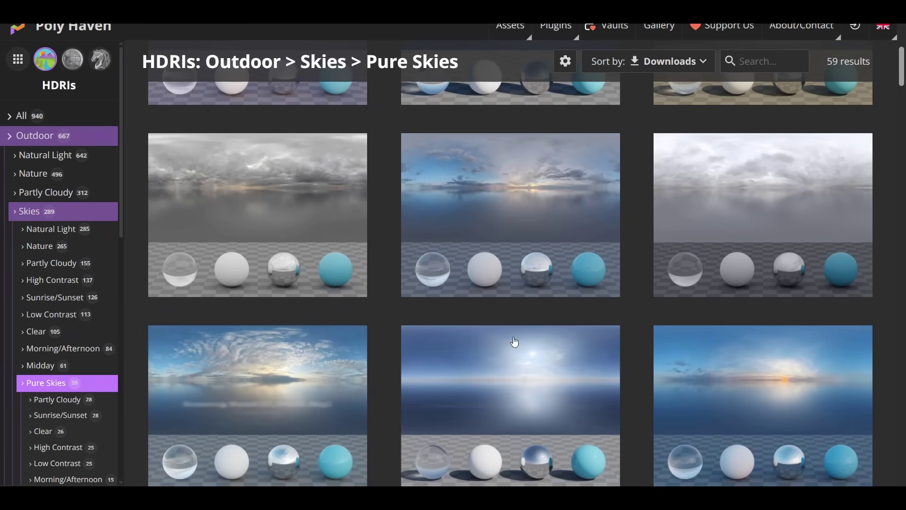
scroll(721, 333, down, 2)
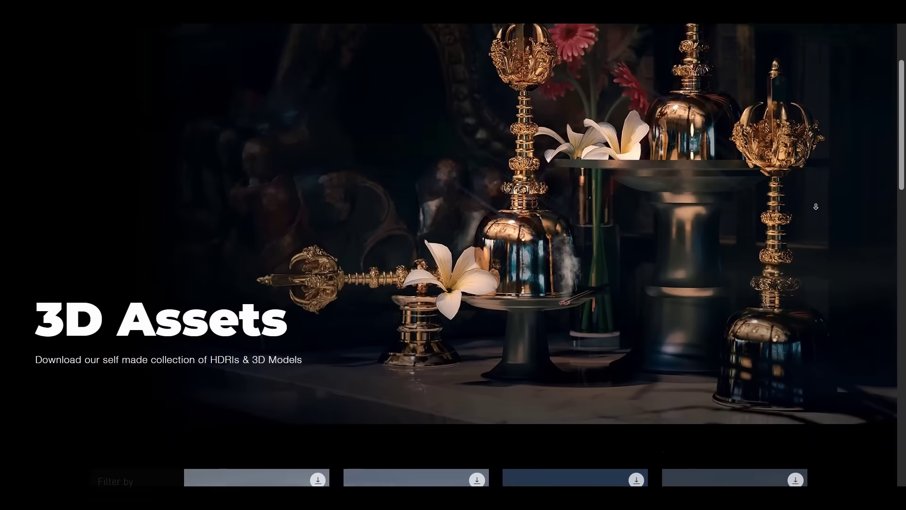
In the 3D Assets shop, filter the HDRIs by Dusk Cloudy and add HDRI SKY DKCD 030 to the cart.
scroll(454, 284, down, 5)
scroll(817, 212, down, 13)
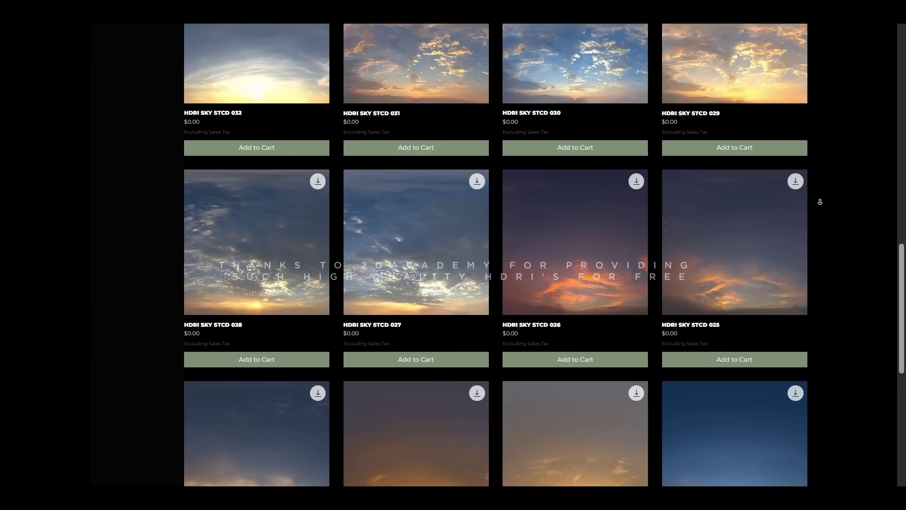
scroll(820, 202, down, 20)
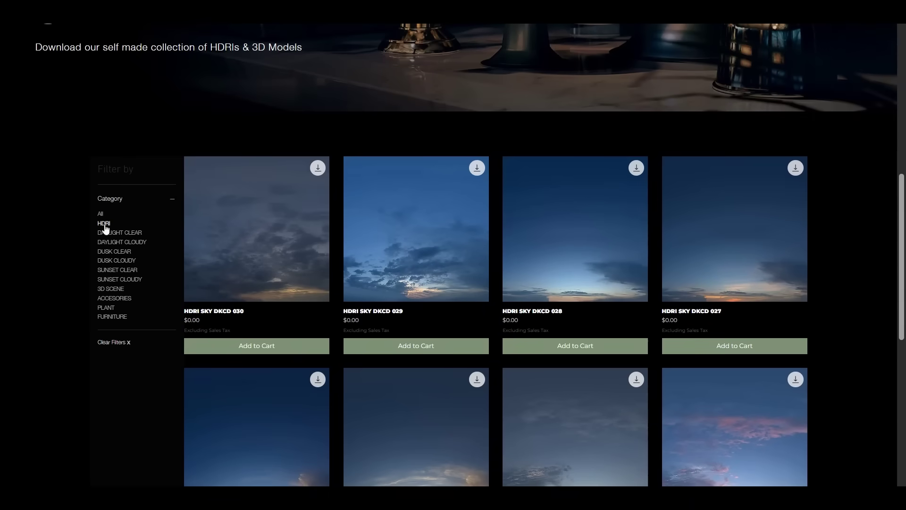
click(117, 261)
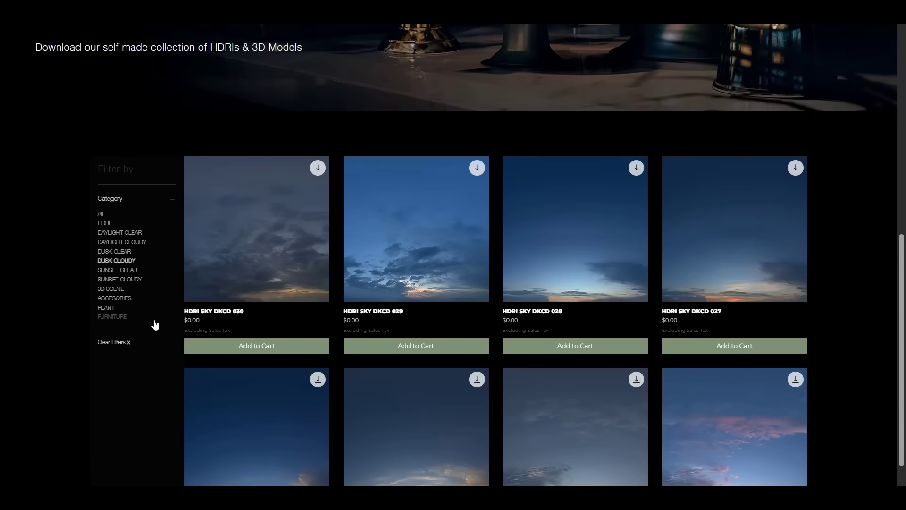
click(254, 350)
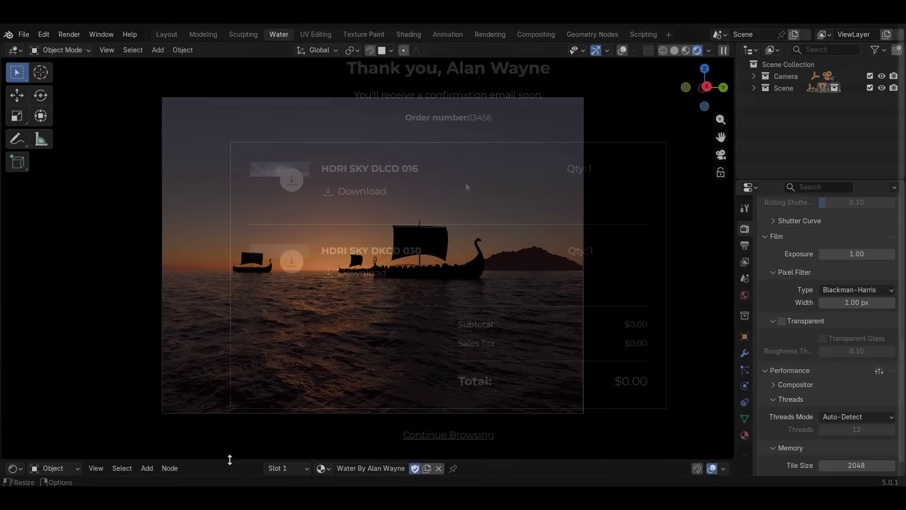
Switch to Blender, enlarge the shader editor below the viewport and show the World nodes in it.
drag(226, 460, 229, 281)
click(69, 338)
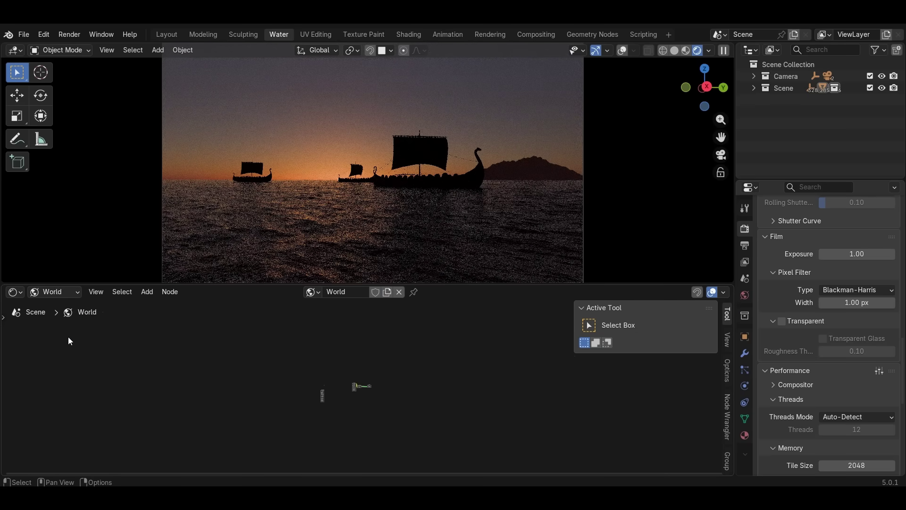
scroll(383, 342, up, 15)
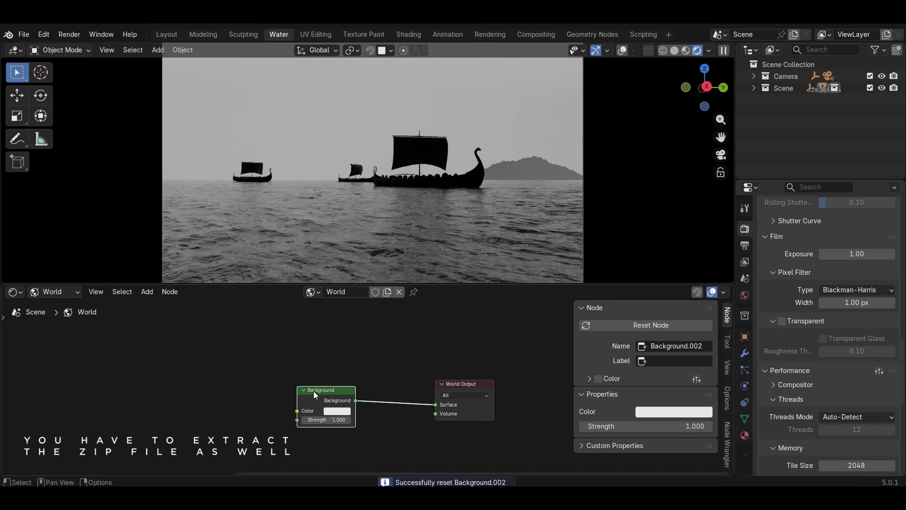
Raise the Background node slightly and feed its colour from a Texture Coordinate, Mapping and Environment Texture node chain.
drag(314, 391, 318, 373)
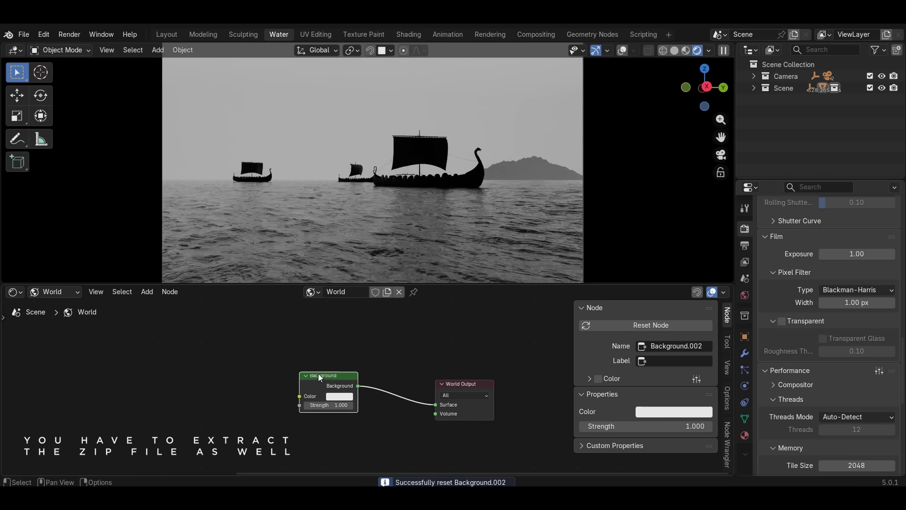
key(ctrl+t)
middle_drag(285, 385, 324, 347)
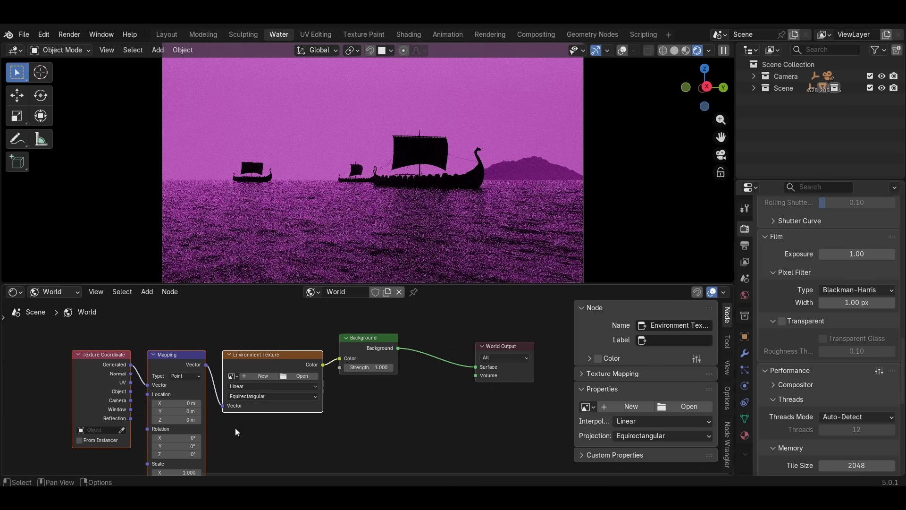
Set the Mapping node's Z rotation to 160° and assign the GHDRI_DKCD_030_10k.hdr image to the Environment Texture.
click(190, 453)
text(160)
key(Return)
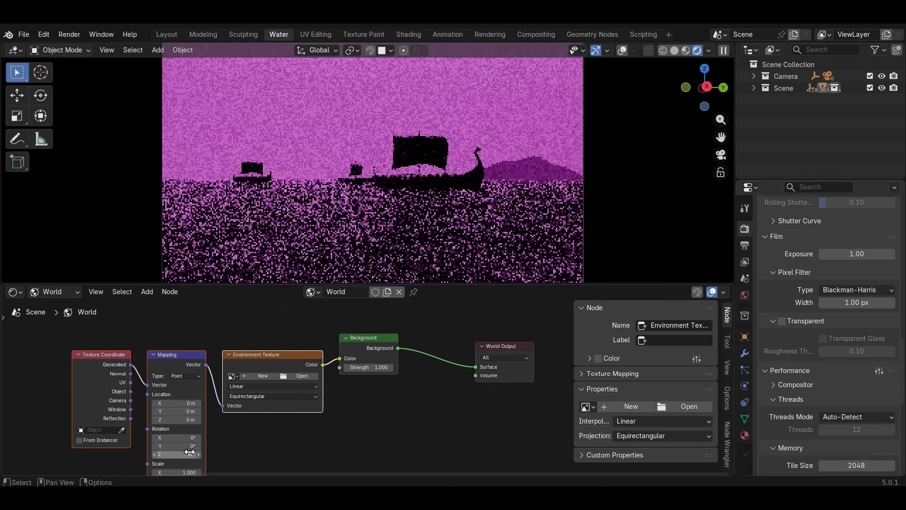
click(232, 377)
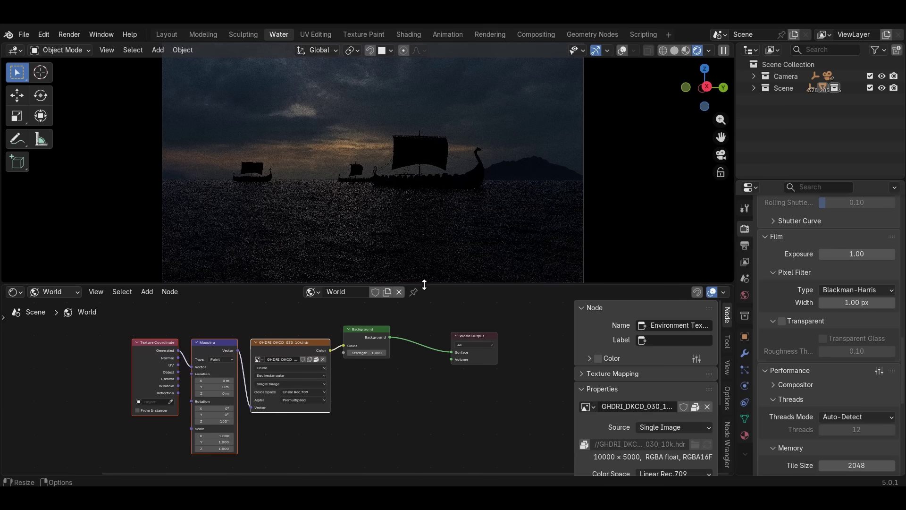
Enlarge the 3D viewport above the shader editor and set its compositor display to Camera.
drag(424, 285, 426, 306)
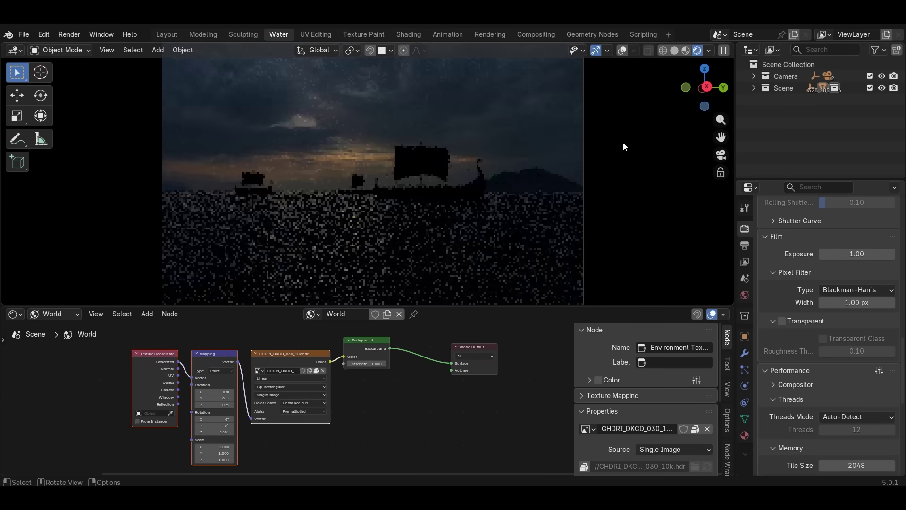
click(708, 51)
click(703, 224)
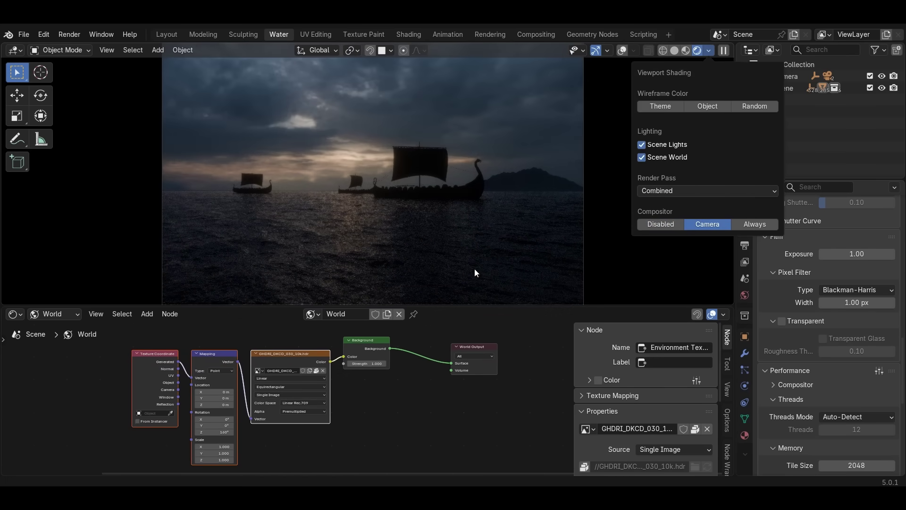
drag(535, 306, 556, 395)
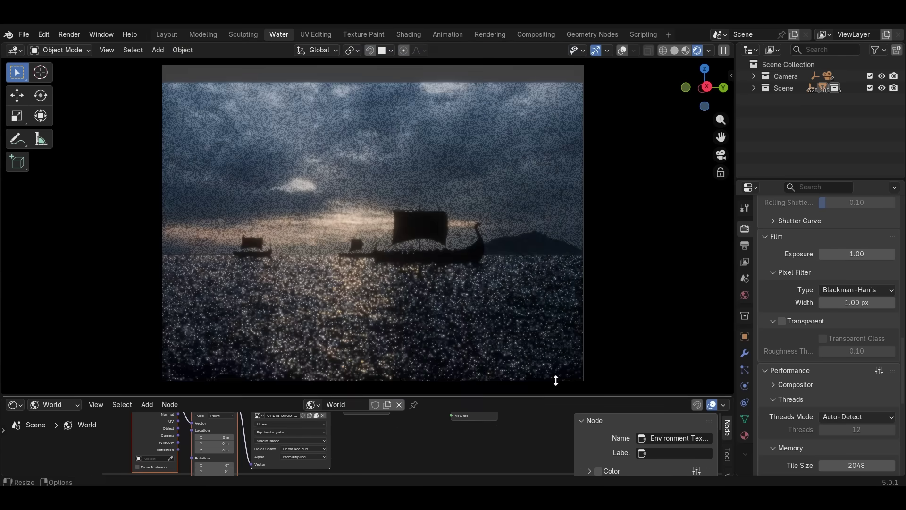
Look through the free sky HDRI sites in the browser and filter the 3D Assets shop by Dusk Cloudy.
scroll(817, 420, down, 10)
scroll(817, 421, down, 3)
click(850, 362)
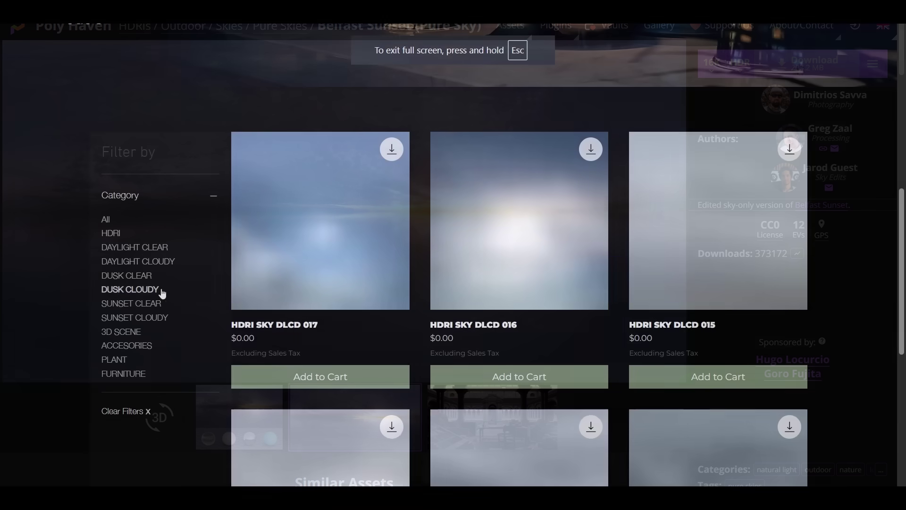
click(160, 291)
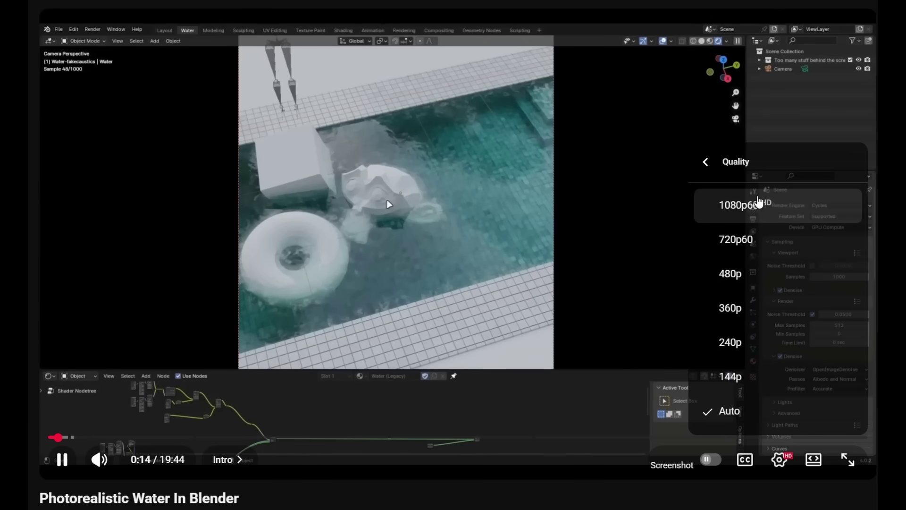
Browse the recent project file posts on the Extra3d Patreon page.
click(587, 202)
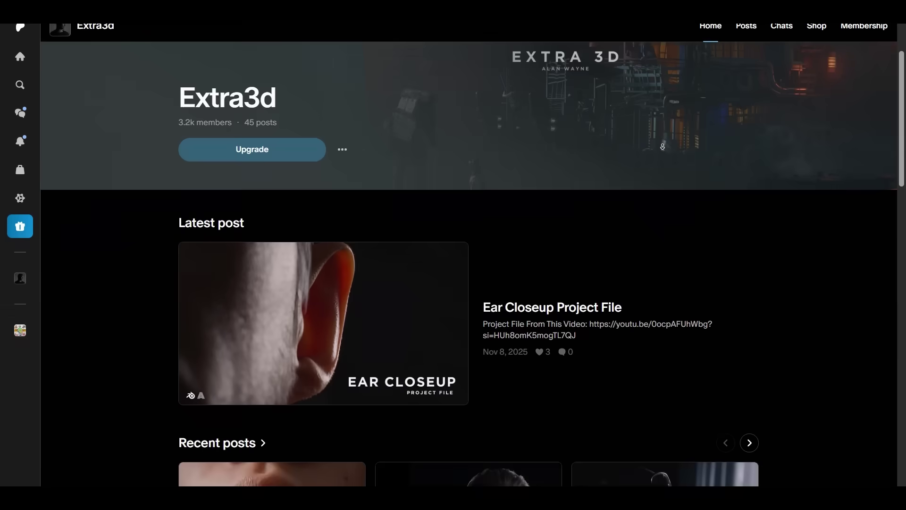
scroll(663, 147, down, 5)
click(753, 226)
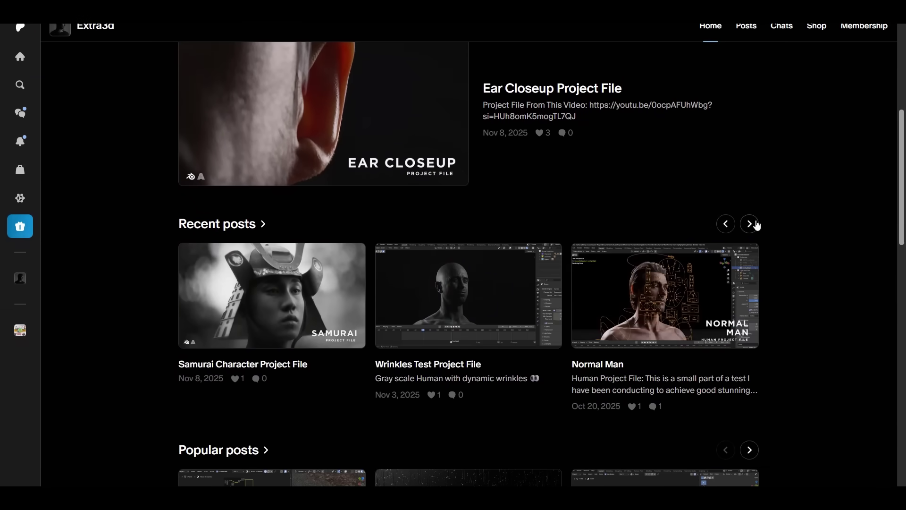
click(754, 224)
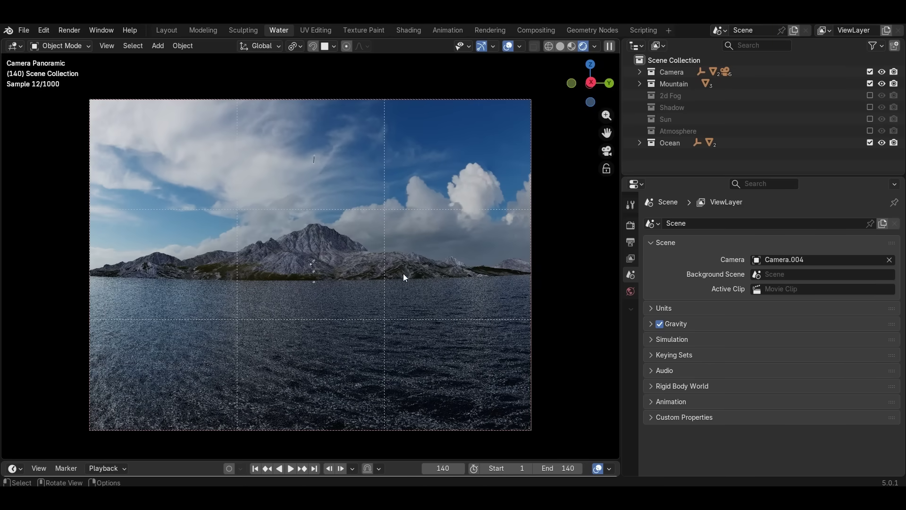
In Blender's mountain and ocean scene, select the Sun light in the Sun collection and show its light settings.
scroll(423, 290, down, 1)
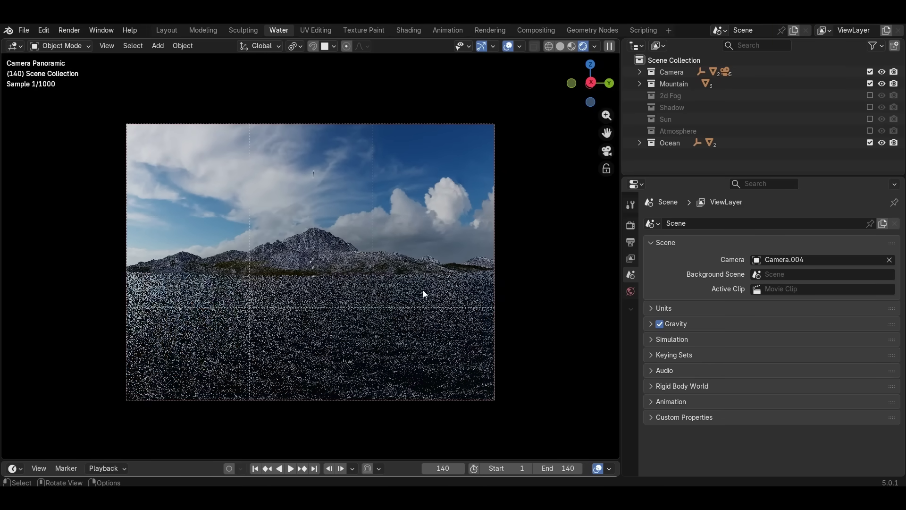
scroll(423, 290, up, 1)
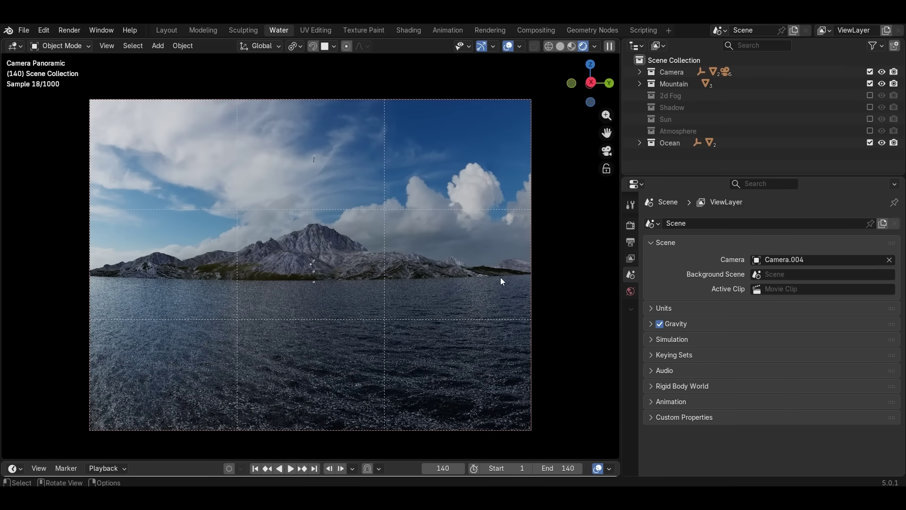
middle_drag(502, 282, 534, 285)
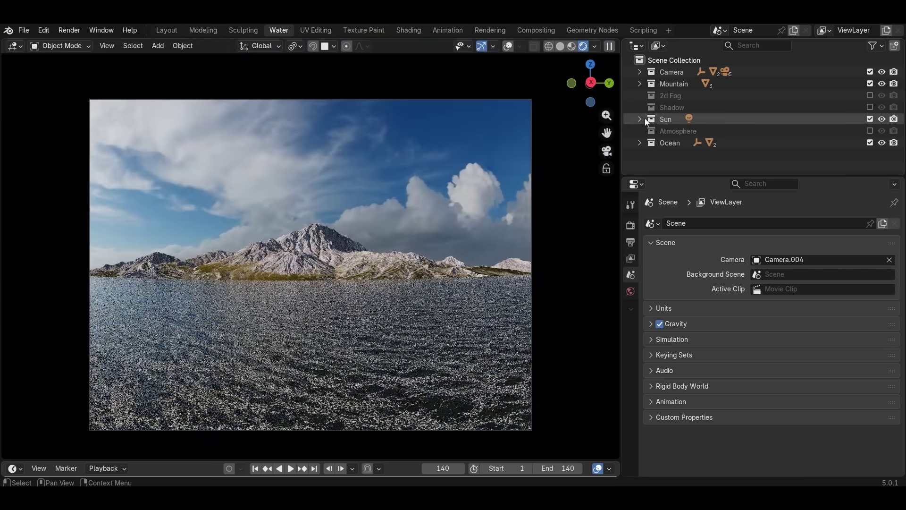
click(640, 119)
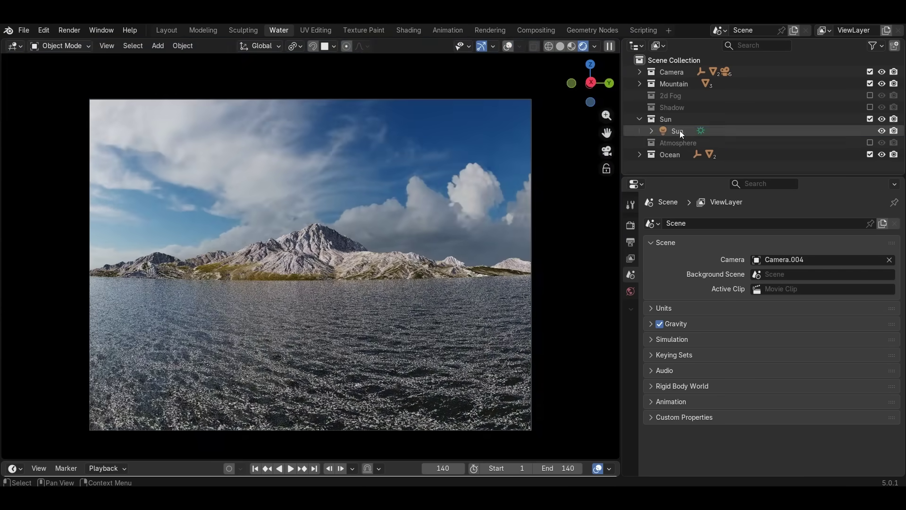
click(681, 132)
click(630, 361)
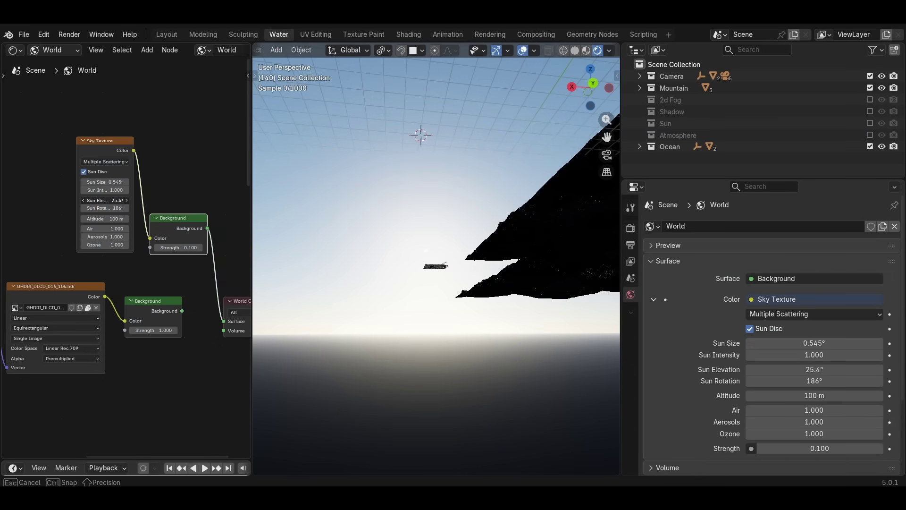
Set the Sky Texture's sun elevation to 36° and combine its Background with the HDRI Background through a Mix Shader.
drag(105, 200, 119, 200)
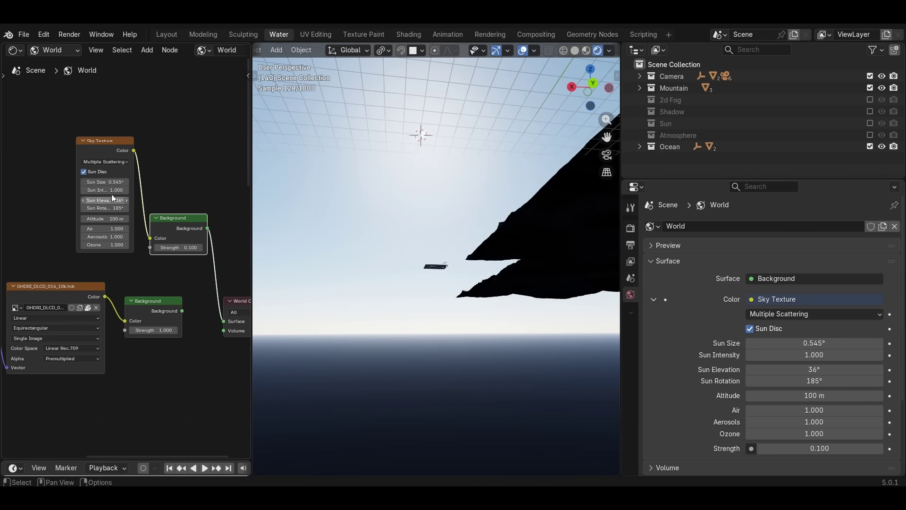
key(KP_0)
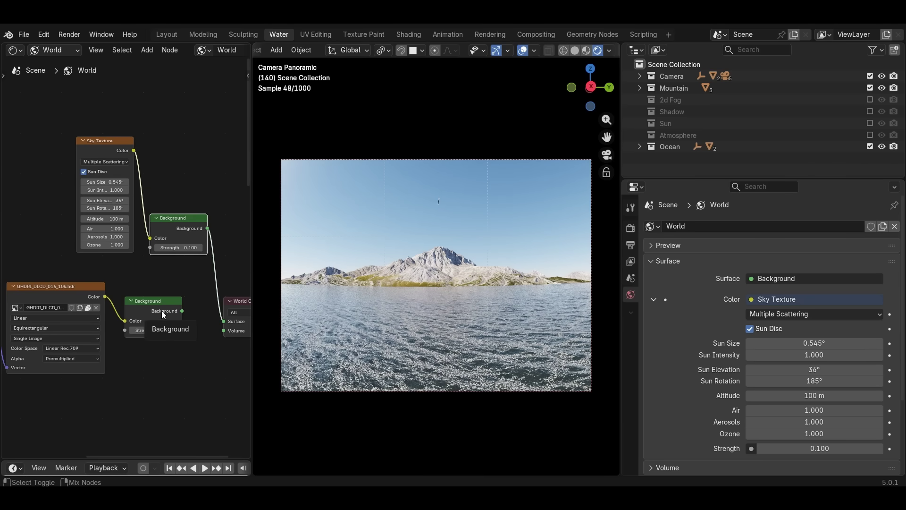
scroll(162, 311, down, 2)
key(shift+a)
text(mix shade)
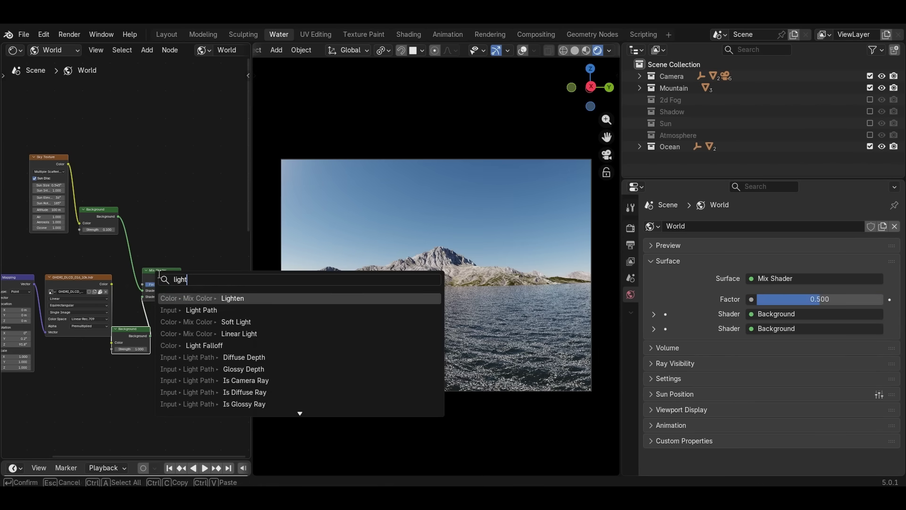
Add a Light Path node above the Mix Shader and connect its Is Camera Ray output to the Mix Shader's Factor.
key(Down)
key(Return)
click(149, 152)
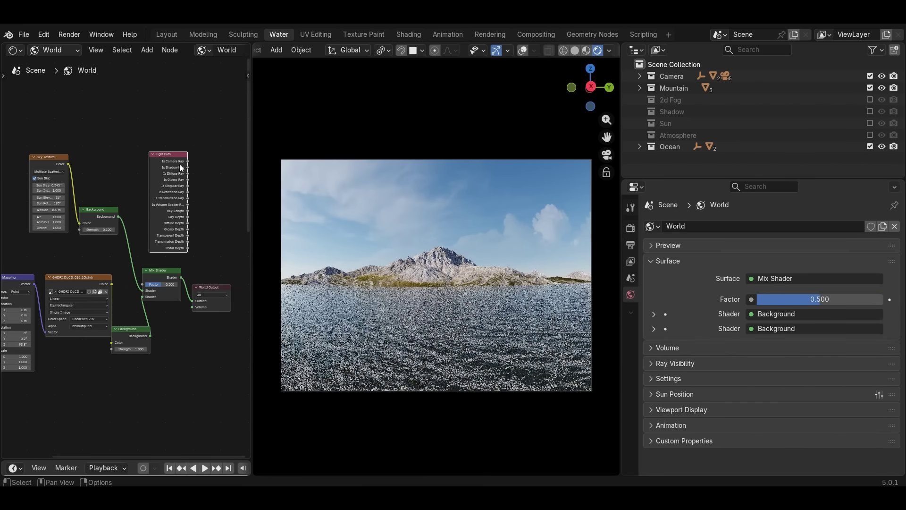
drag(188, 162, 193, 187)
drag(143, 282, 143, 284)
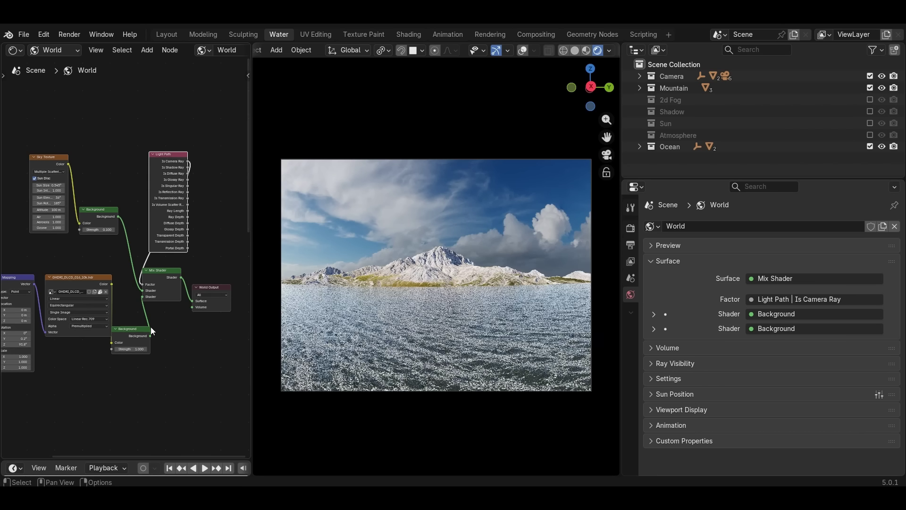
scroll(148, 327, up, 2)
ctrl+middle_drag(148, 327, 121, 319)
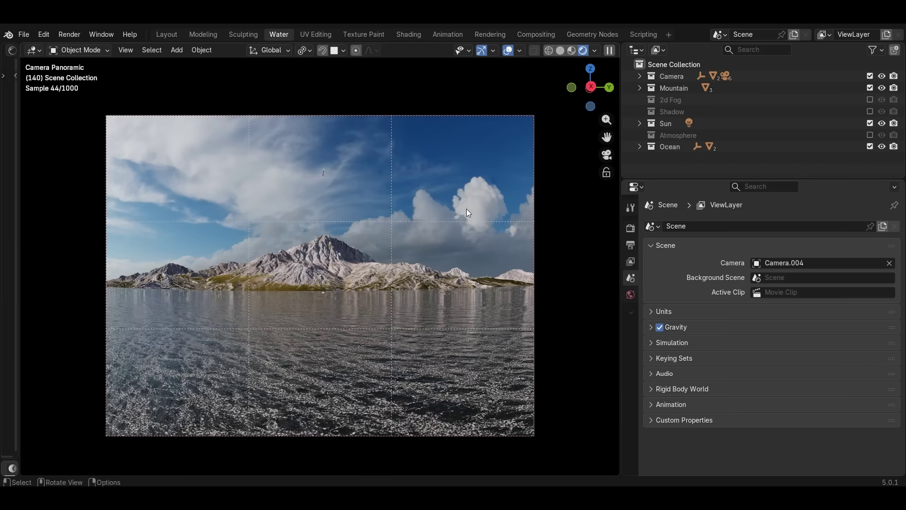
Add a cube at the 3D cursor and scale it by 10000 on all axes.
key(shift+a)
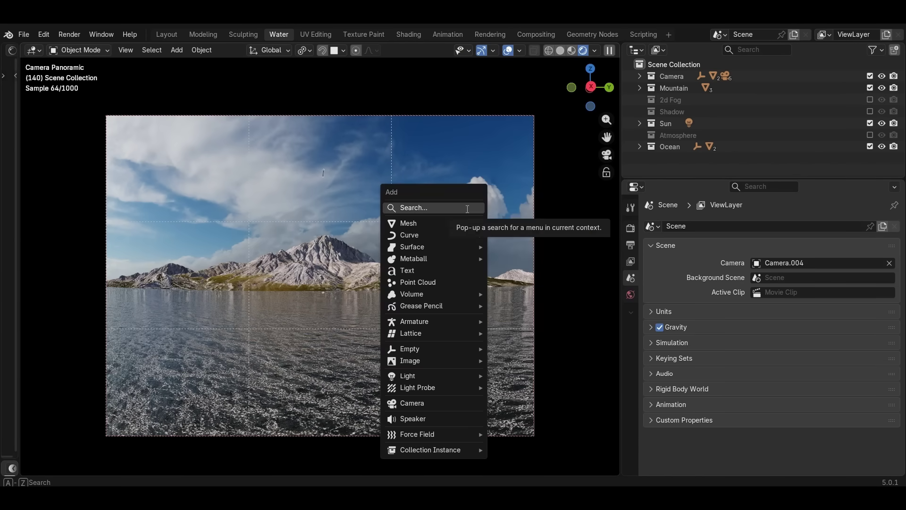
text(cube)
key(Return)
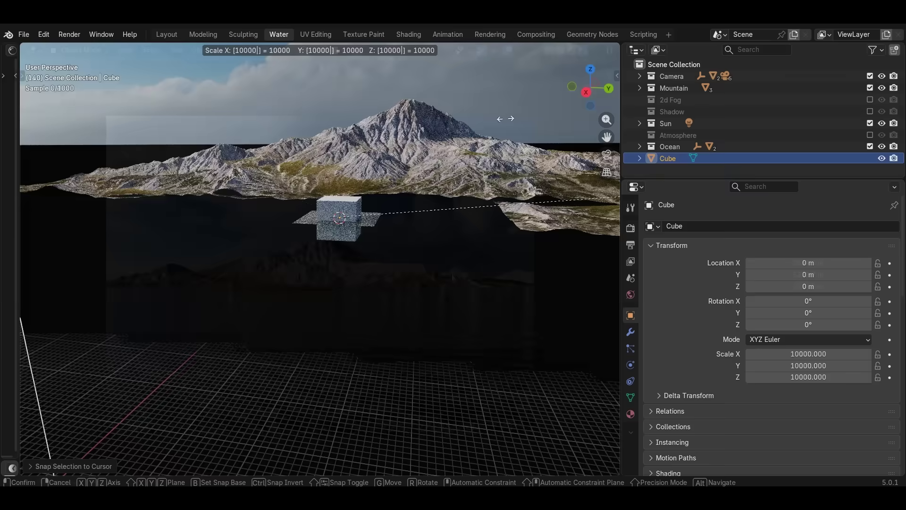
key(Return)
scroll(519, 166, down, 5)
middle_drag(518, 171, 604, 341)
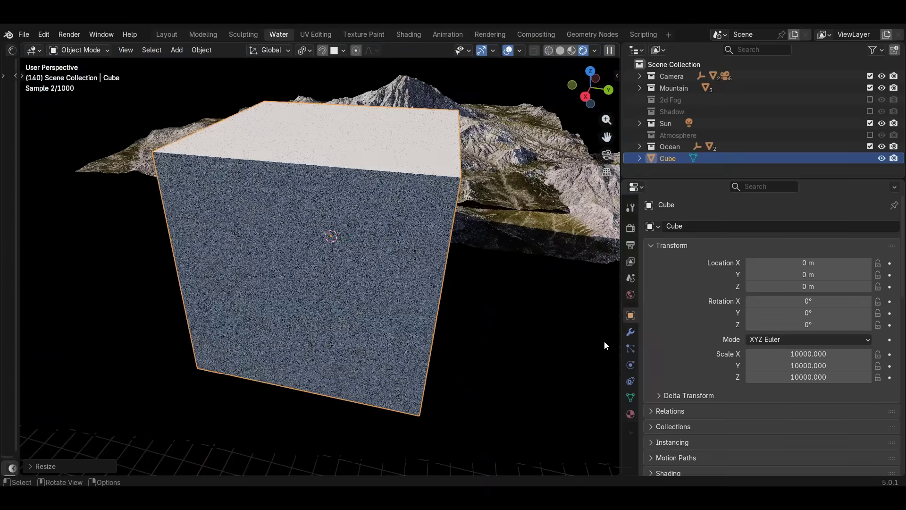
Replace the Principled BSDF in the fog cube's material with a Principled Volume feeding the Material Output's Volume input.
click(631, 414)
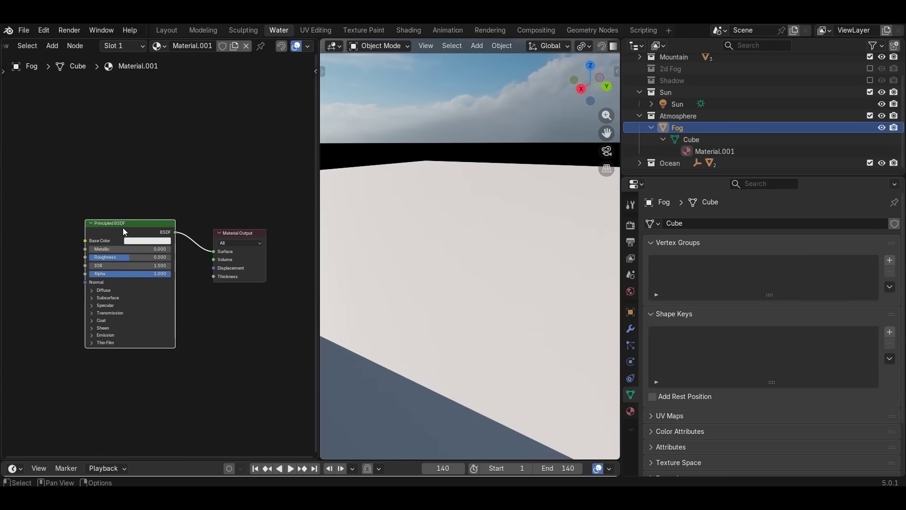
key(x)
key(shift+a)
text(princi)
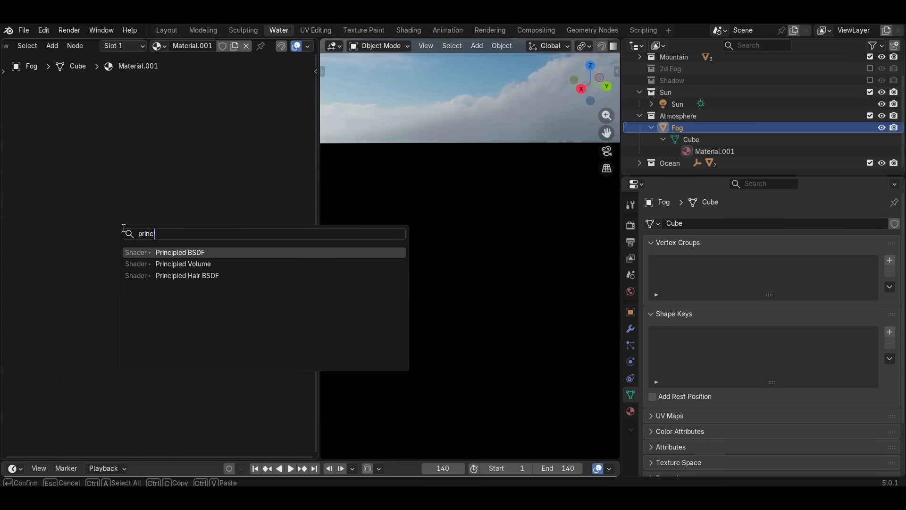
key(Down)
key(Return)
click(71, 237)
drag(161, 247, 214, 260)
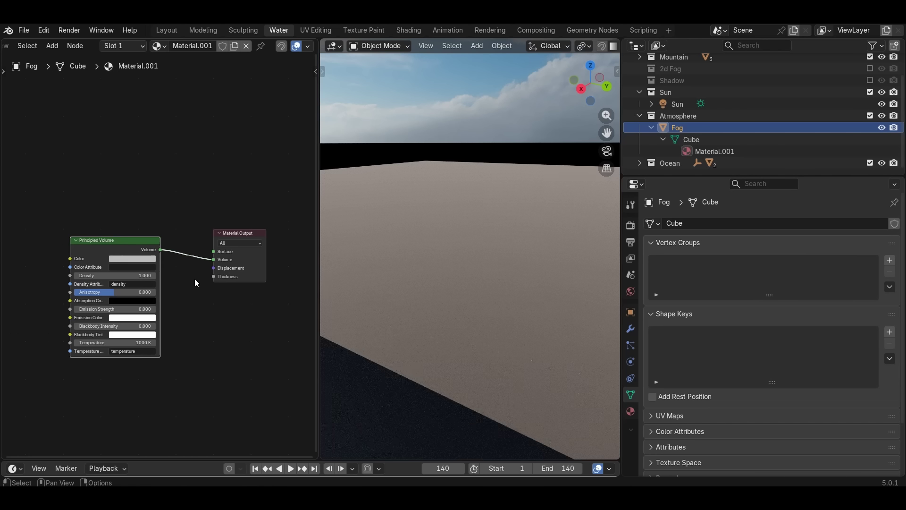
Set the Principled Volume's density to 0.00001 and anisotropy to 0.7, and return to the camera view.
scroll(152, 288, up, 2)
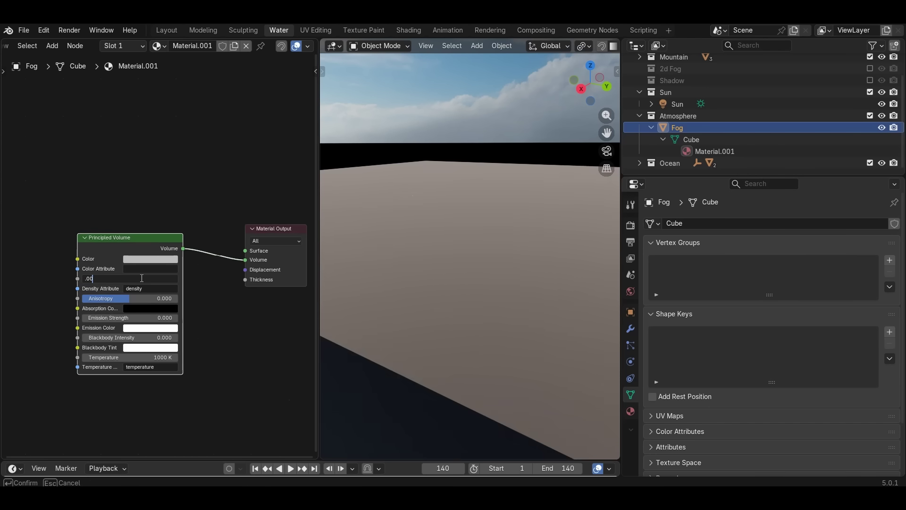
click(142, 278)
text(.00001)
key(Return)
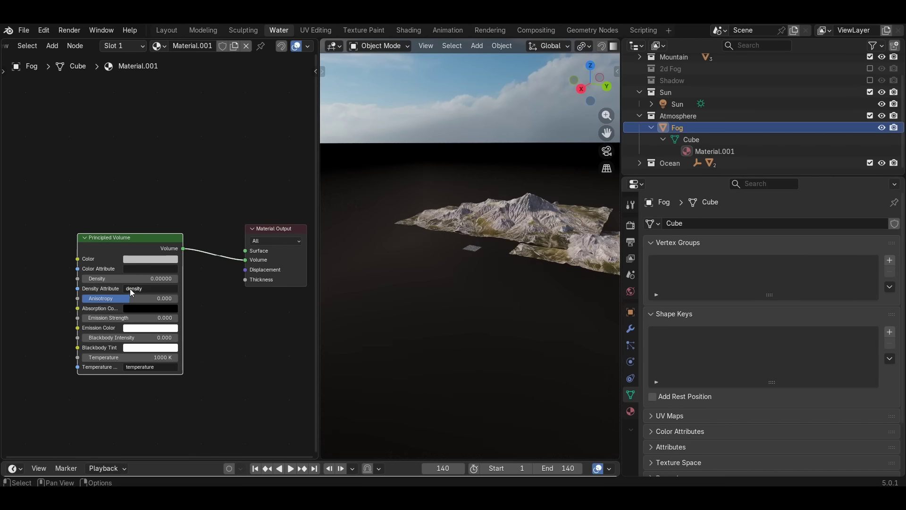
text(.7)
key(Return)
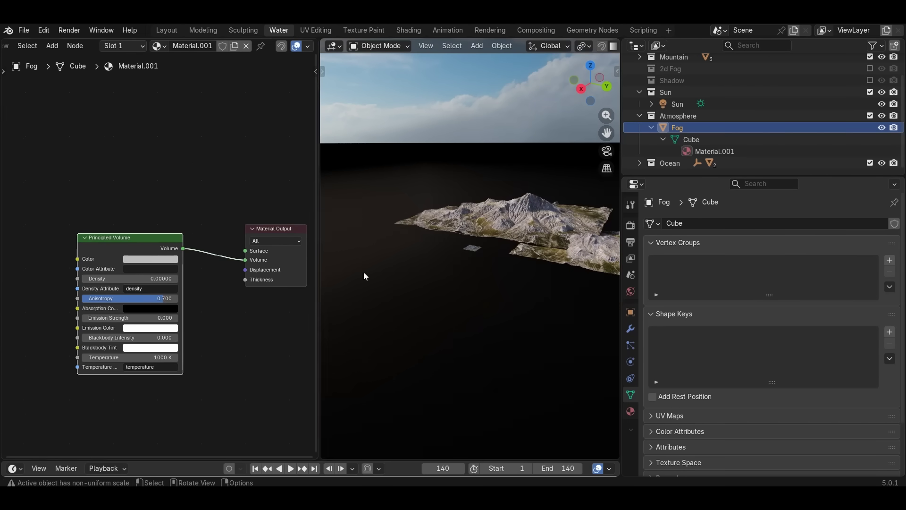
key(KP_0)
scroll(498, 296, down, 2)
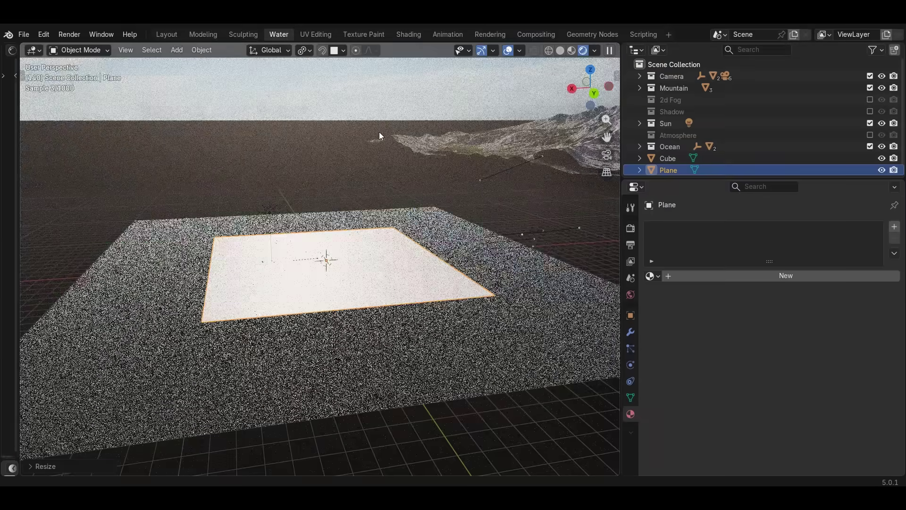
Tilt the plane over the ocean surface by rotating it about the Y axis.
key(r)
key(y)
click(288, 472)
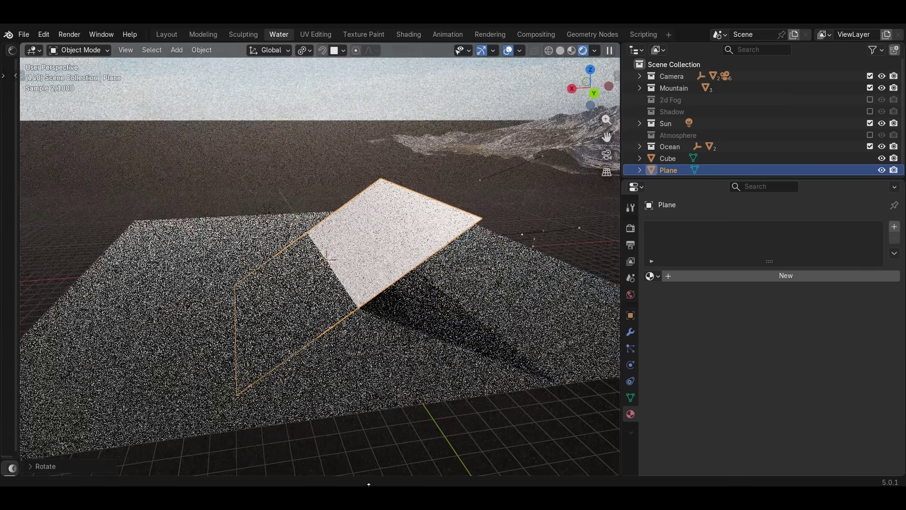
Move the tilted plane about 530 m along X, adjust its height along Z, and view the scene through the camera.
key(g)
key(y)
key(x)
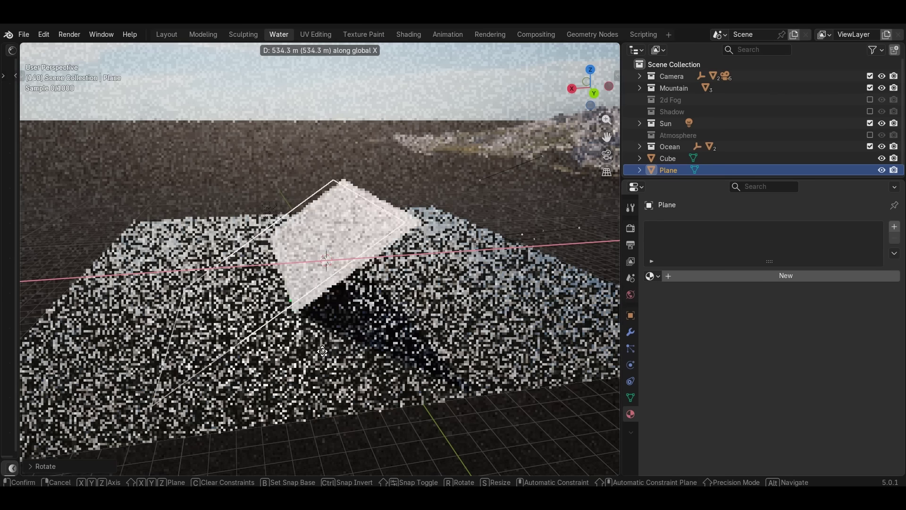
click(316, 350)
key(g)
key(z)
click(310, 322)
key(KP_0)
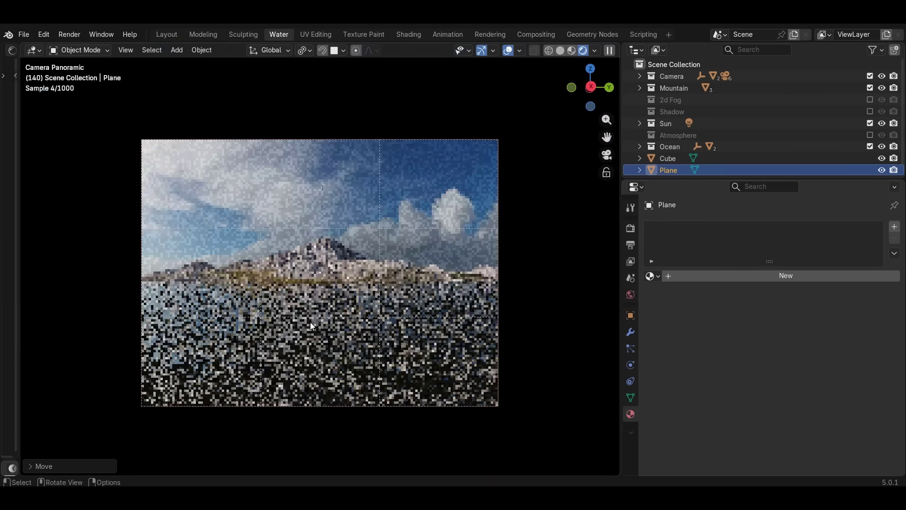
key(r)
key(z)
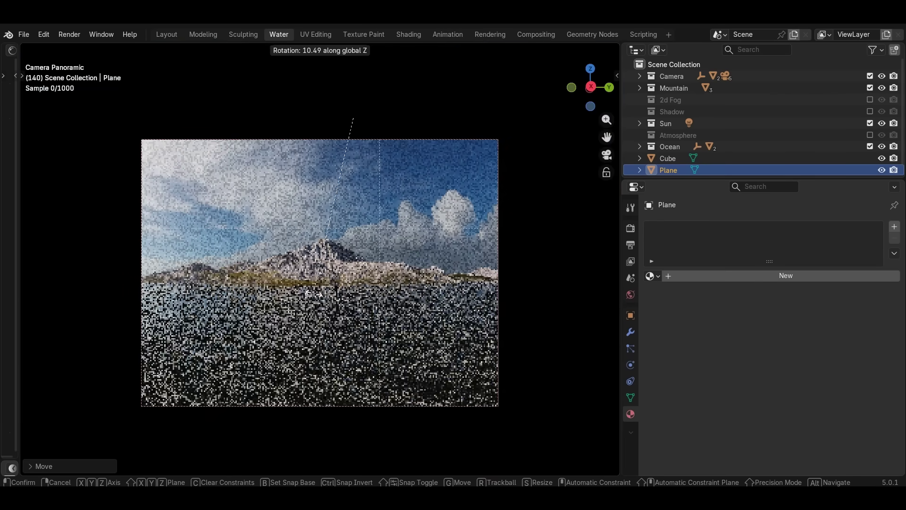
right_click(271, 262)
Scale up the tilted plane so that it shades more of the ocean, and check the result through the camera.
middle_drag(271, 262, 428, 227)
scroll(427, 228, down, 4)
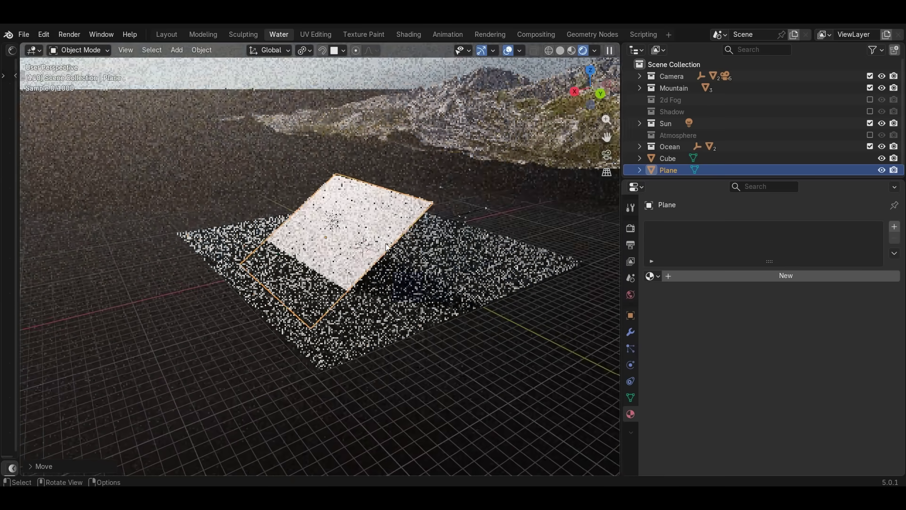
key(s)
click(554, 224)
key(KP_0)
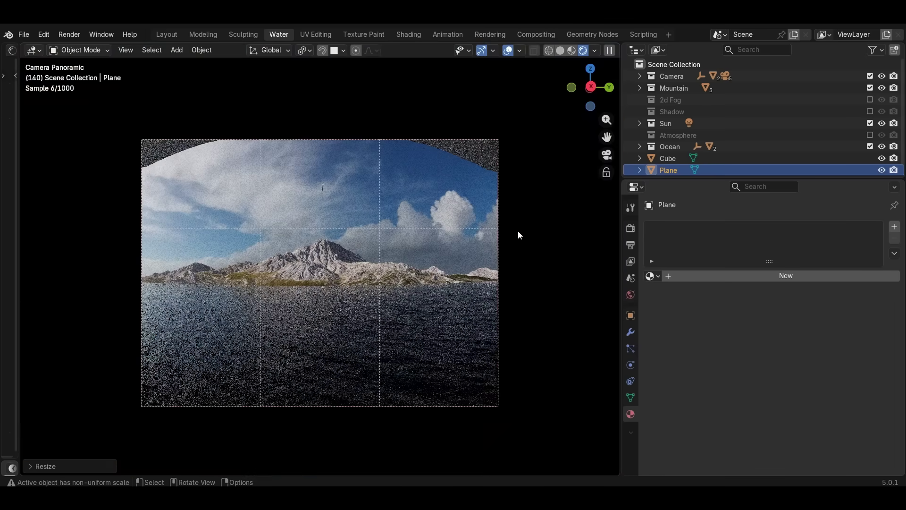
key(g)
key(y)
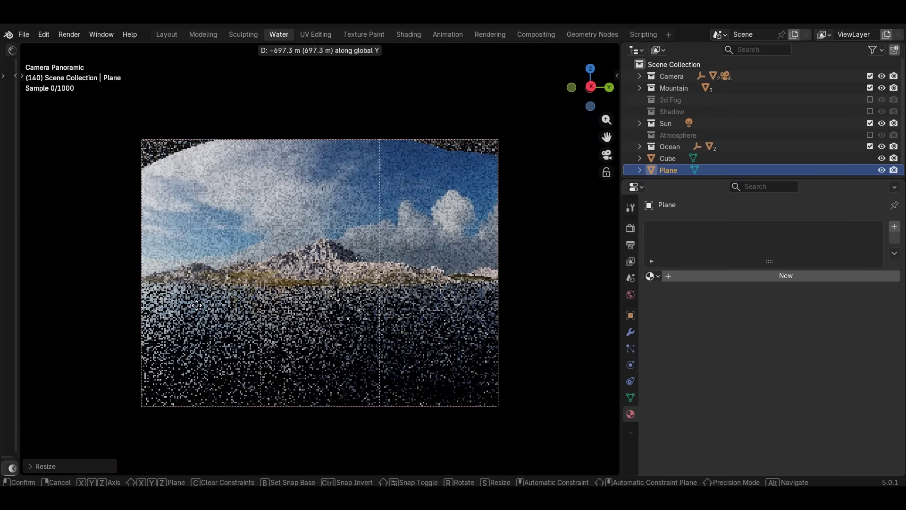
right_click(197, 306)
Reposition the tilted plane above the ocean so it no longer cuts into the sky, and check it through the camera.
middle_drag(196, 305, 372, 255)
scroll(372, 256, down, 5)
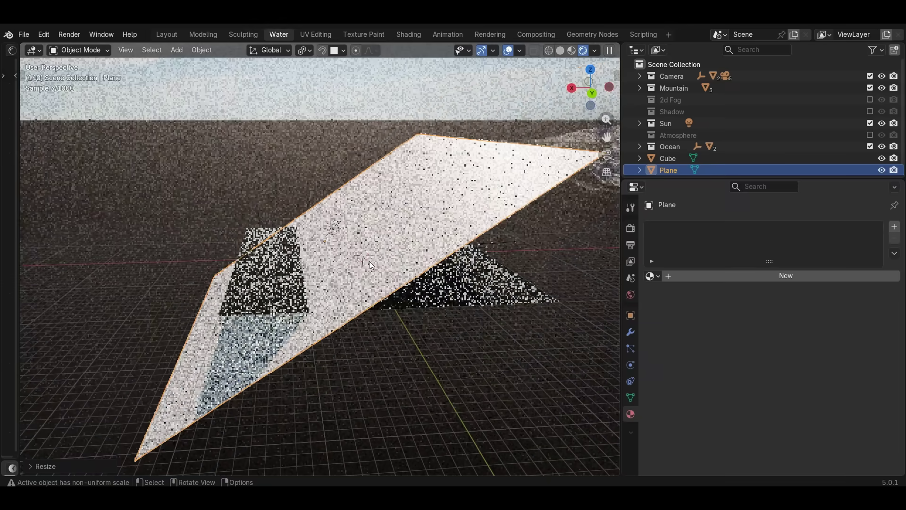
key(g)
click(316, 266)
key(KP_0)
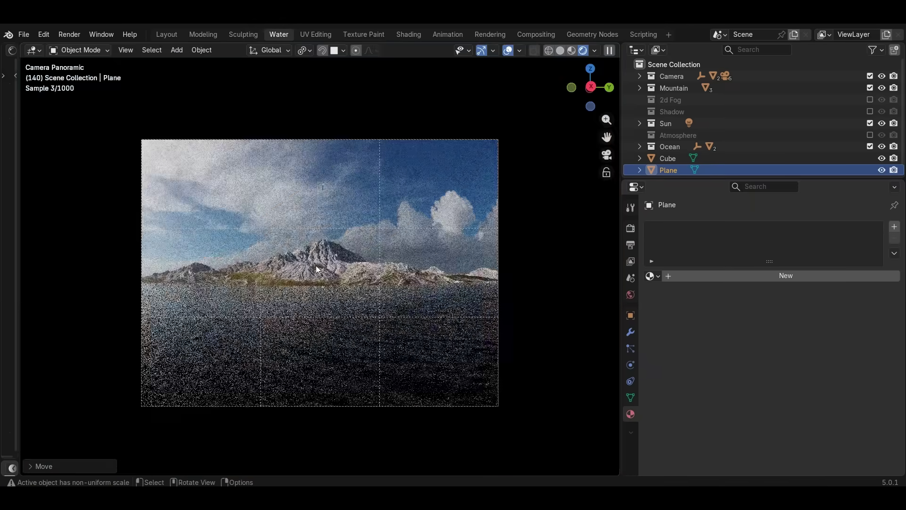
Give the tilted plane a new material with a Diffuse BSDF surface and a black color.
key(KP_0)
click(704, 277)
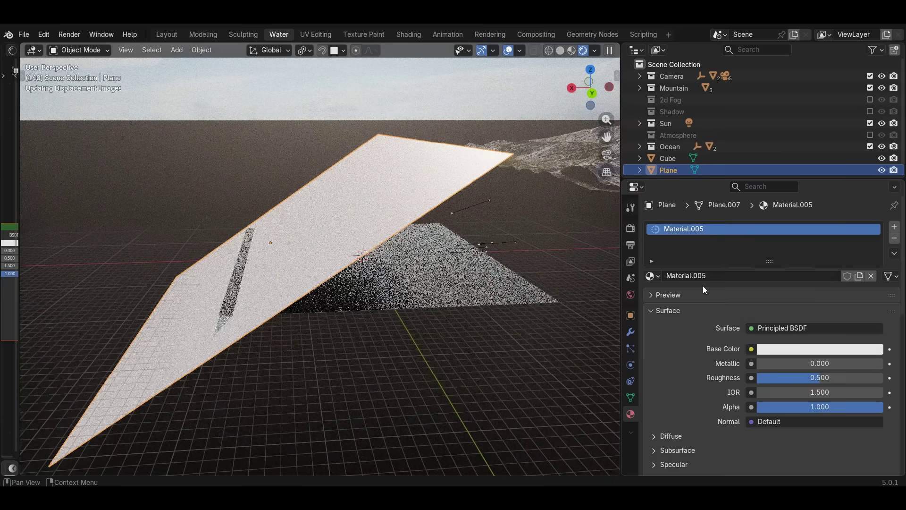
click(783, 327)
click(755, 45)
click(792, 349)
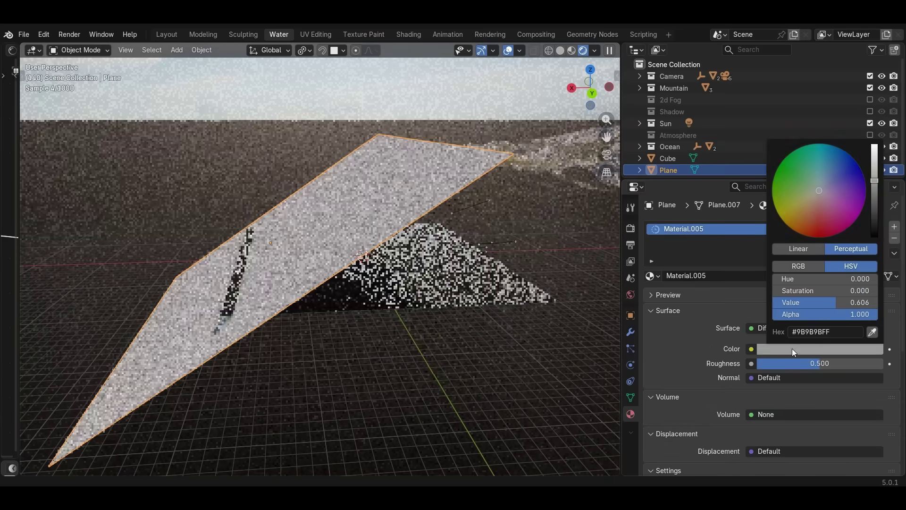
scroll(793, 350, down, 10)
Set the plane material's roughness to 1 and return to the camera view.
click(845, 362)
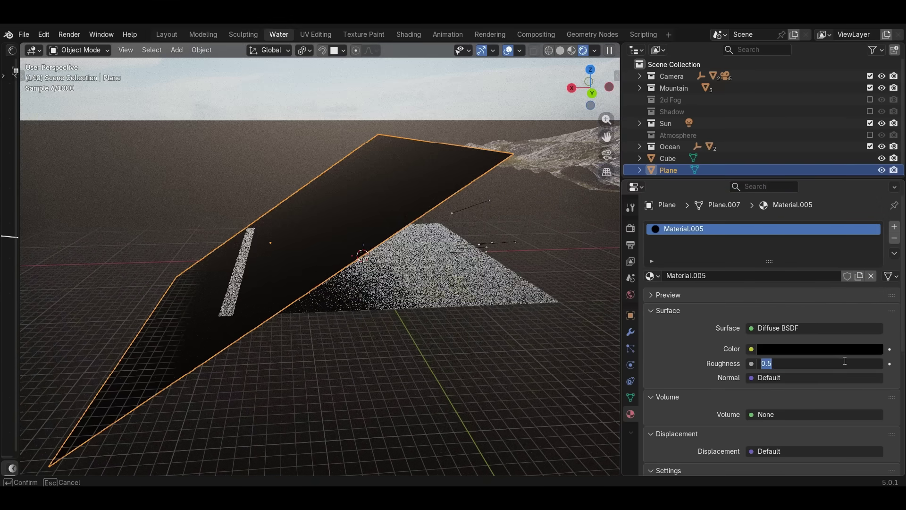
text(1)
key(Return)
key(KP_0)
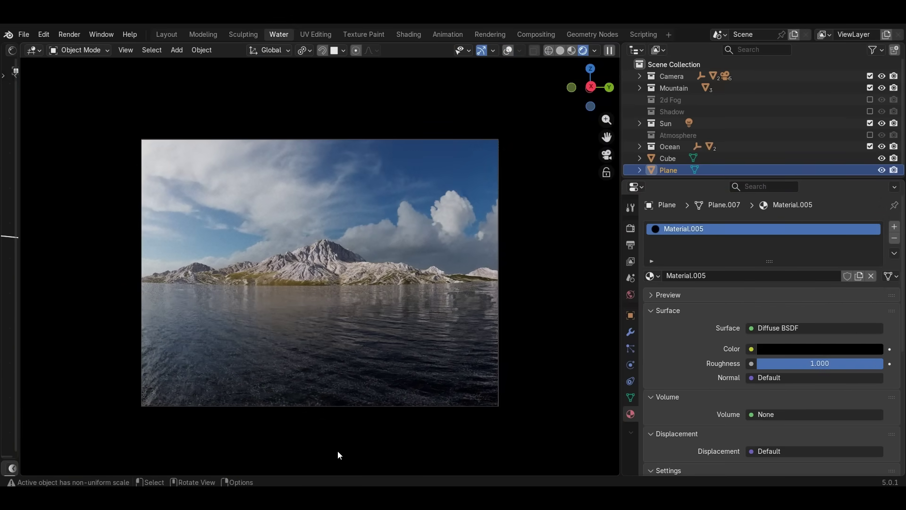
Disable the plane's Camera ray visibility in its object properties.
click(631, 315)
scroll(692, 389, down, 10)
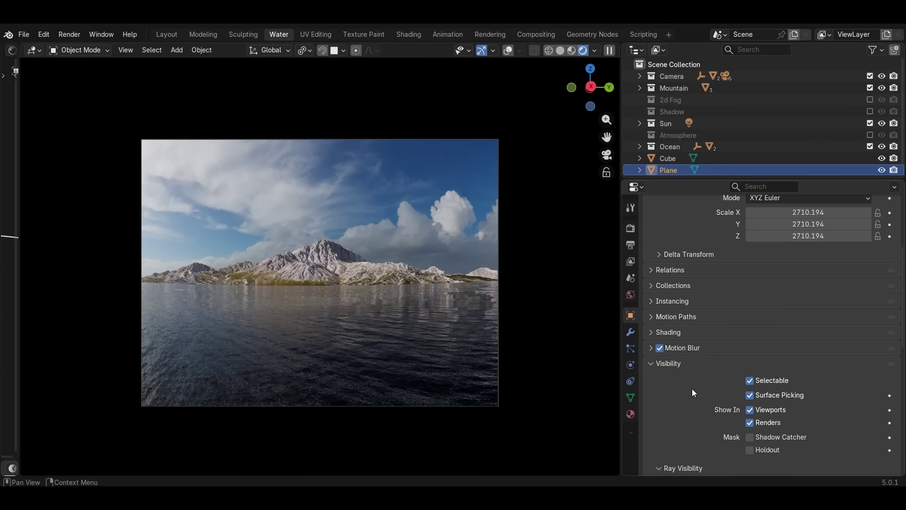
click(761, 387)
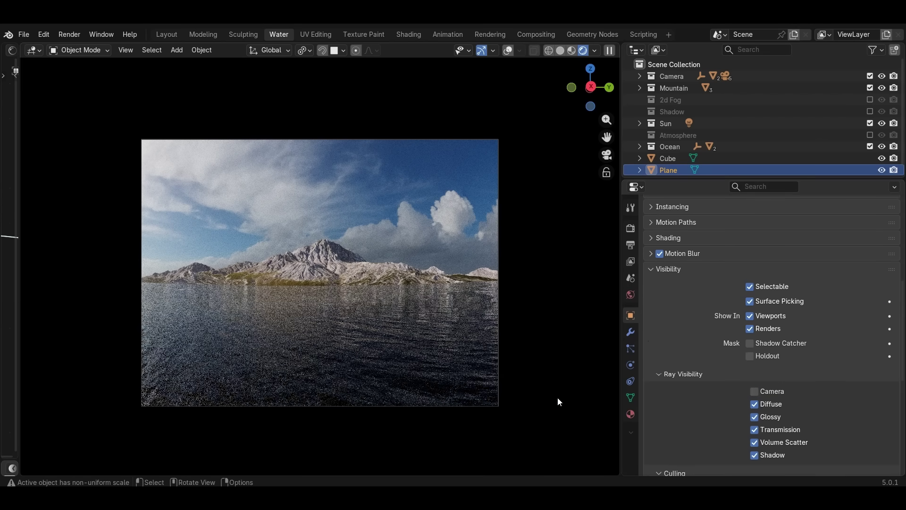
Set the plane's viewport display to Bounds and turn on the viewport overlays outside the camera view.
scroll(763, 372, down, 4)
scroll(763, 372, down, 8)
click(791, 435)
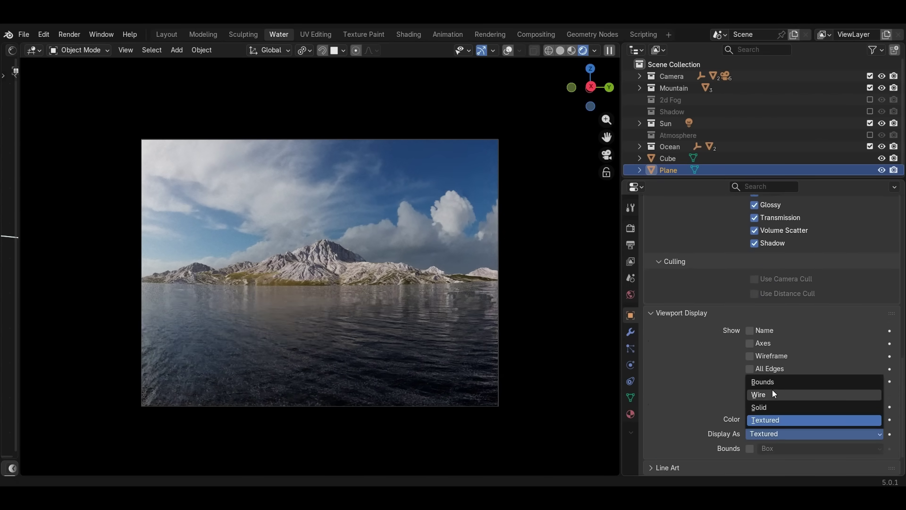
click(759, 383)
middle_drag(510, 297, 491, 279)
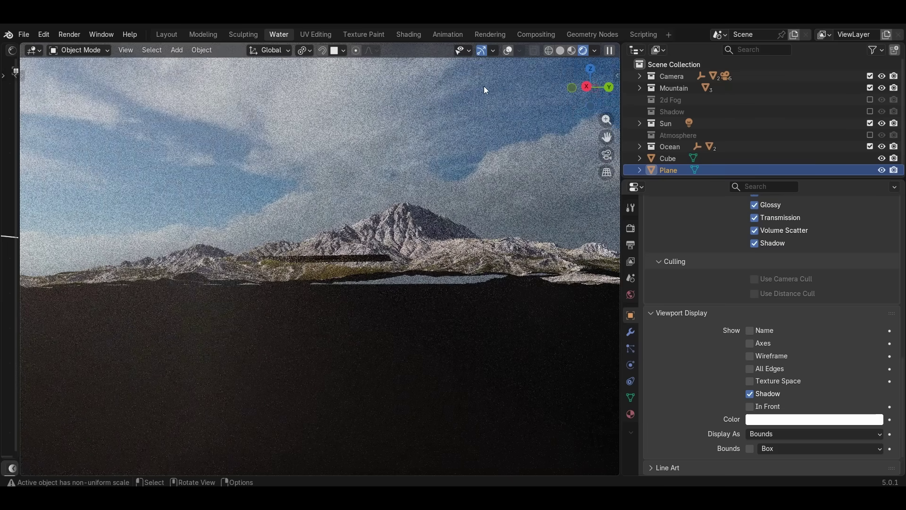
click(507, 50)
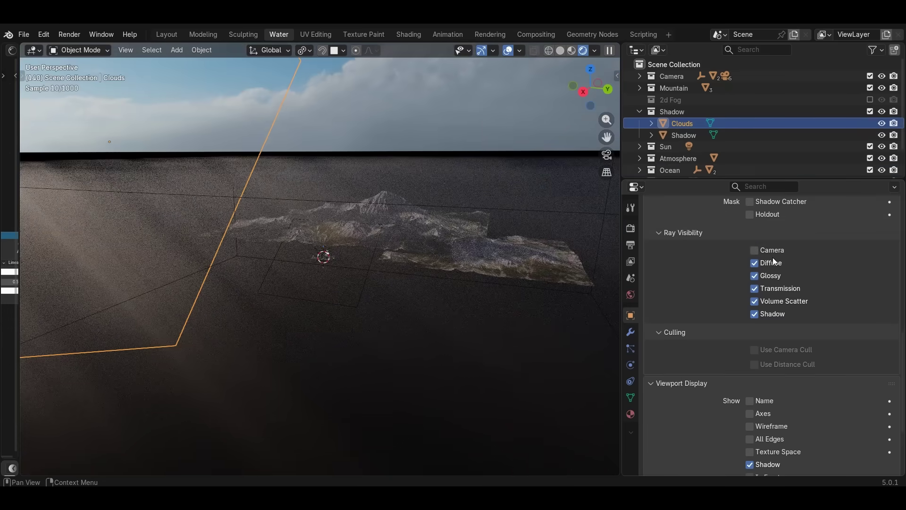
Orbit around the Clouds plane and enlarge the shader editor to examine its material nodes.
middle_drag(324, 257, 233, 141)
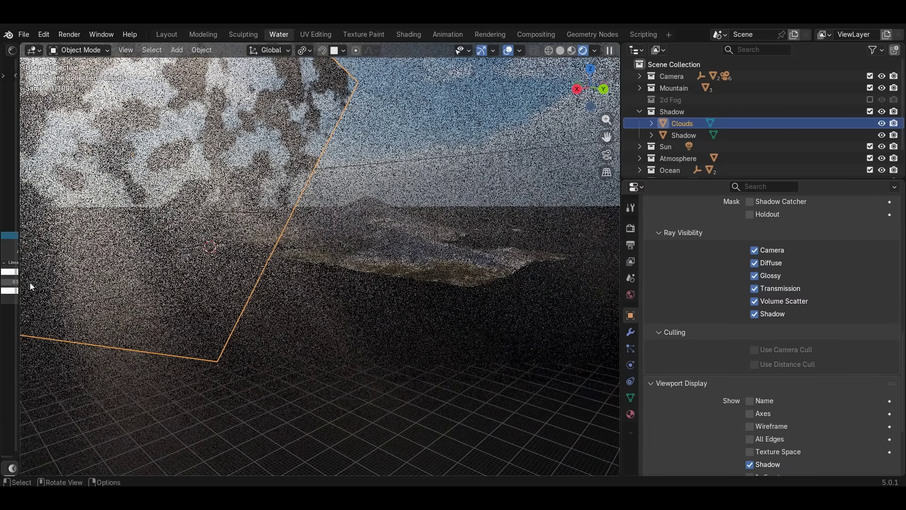
click(30, 282)
drag(19, 284, 455, 330)
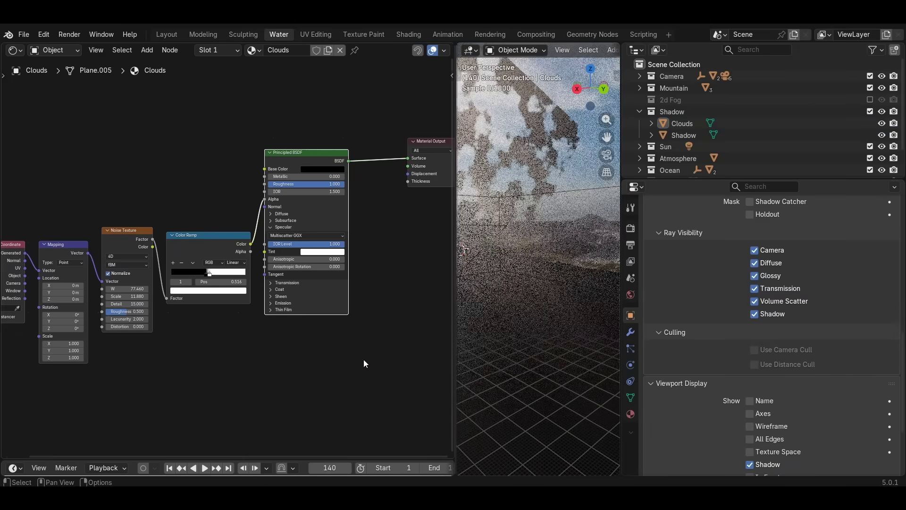
middle_drag(268, 360, 302, 371)
scroll(229, 387, up, 4)
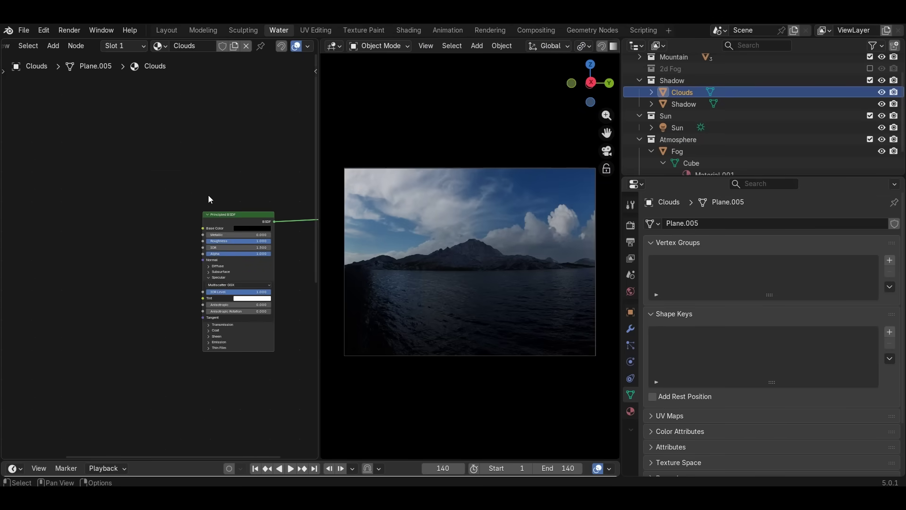
Add a Noise Texture node before the Principled BSDF in the Clouds material.
key(shift+a)
text(noise)
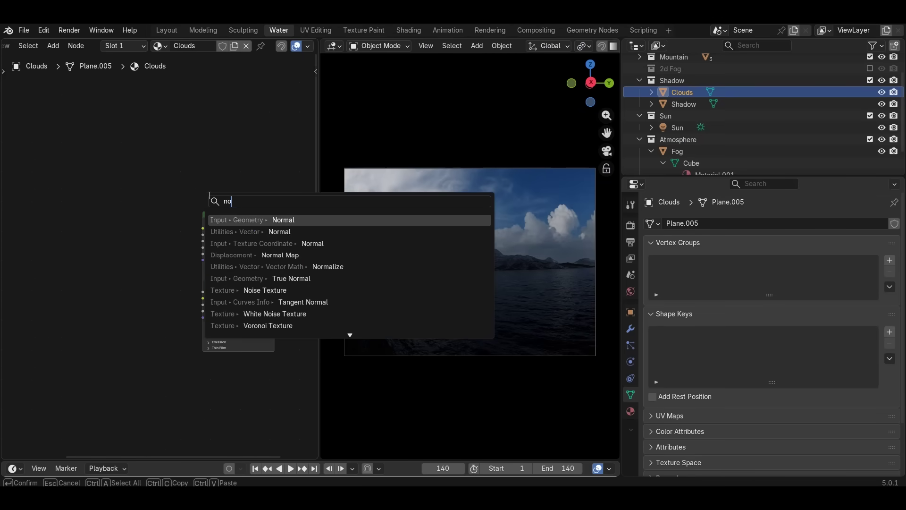
key(Return)
click(84, 287)
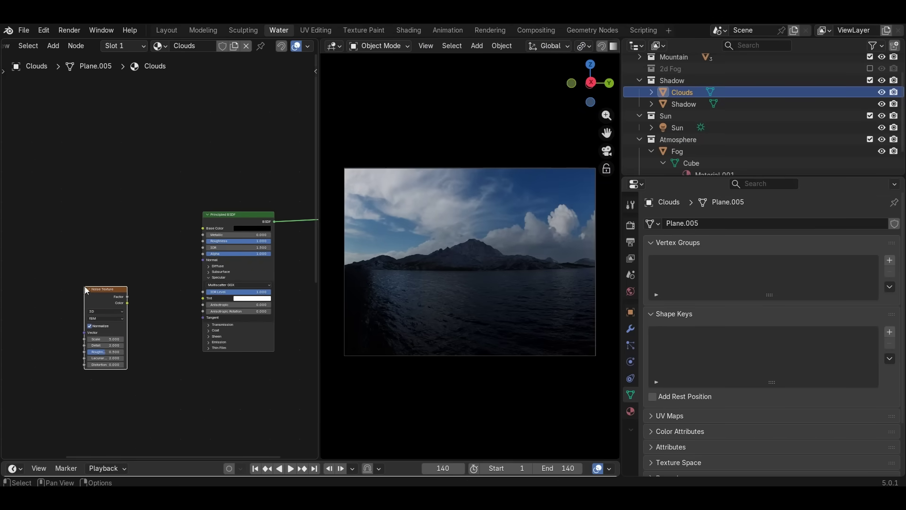
Add a Color Ramp and connect it between the Noise Texture's Factor and the Principled BSDF's Alpha.
key(shift+a)
text(co)
key(Return)
click(116, 288)
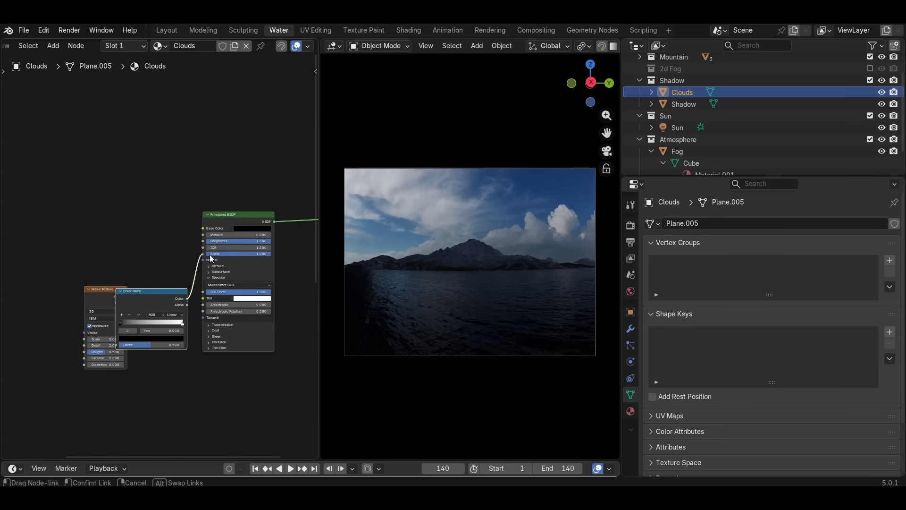
drag(212, 258, 204, 254)
drag(101, 290, 64, 295)
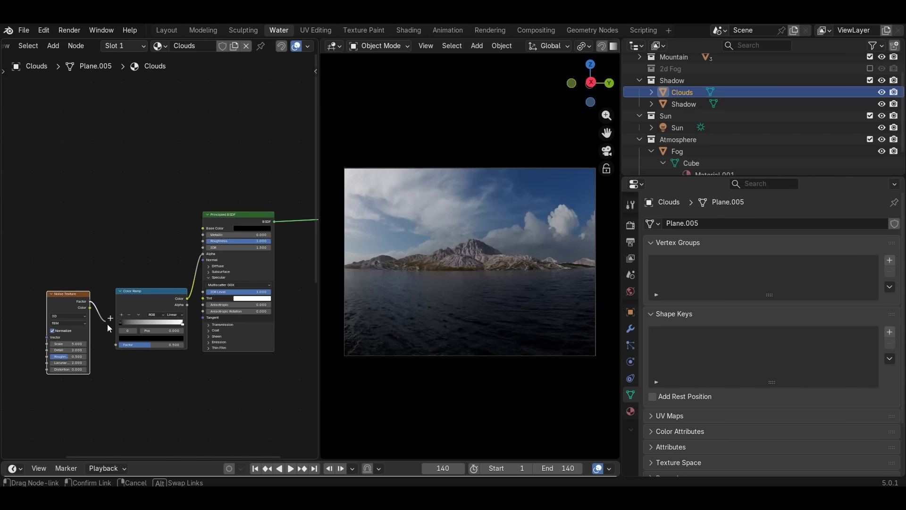
drag(108, 328, 116, 345)
Add Texture Coordinate and Mapping nodes to the Noise Texture and move the Color Ramp's black stop to 0.465.
key(ctrl+t)
middle_drag(76, 299, 147, 238)
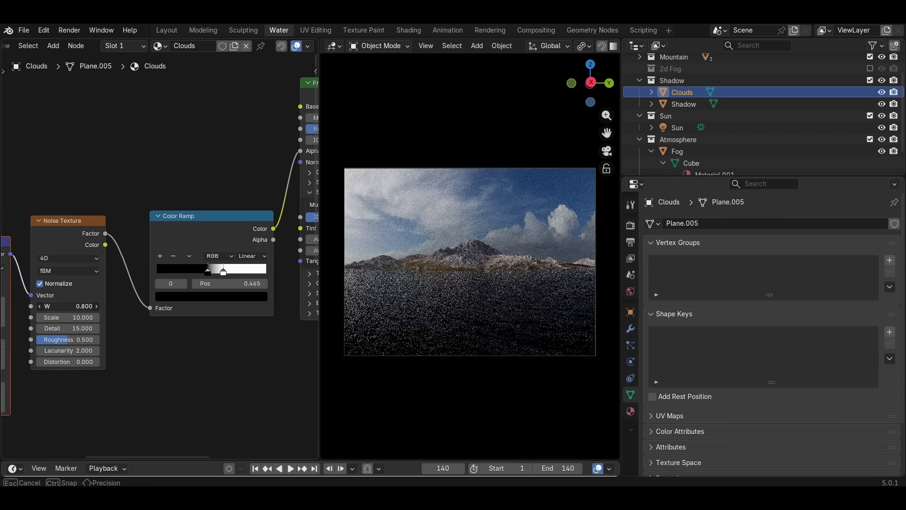
drag(203, 271, 208, 272)
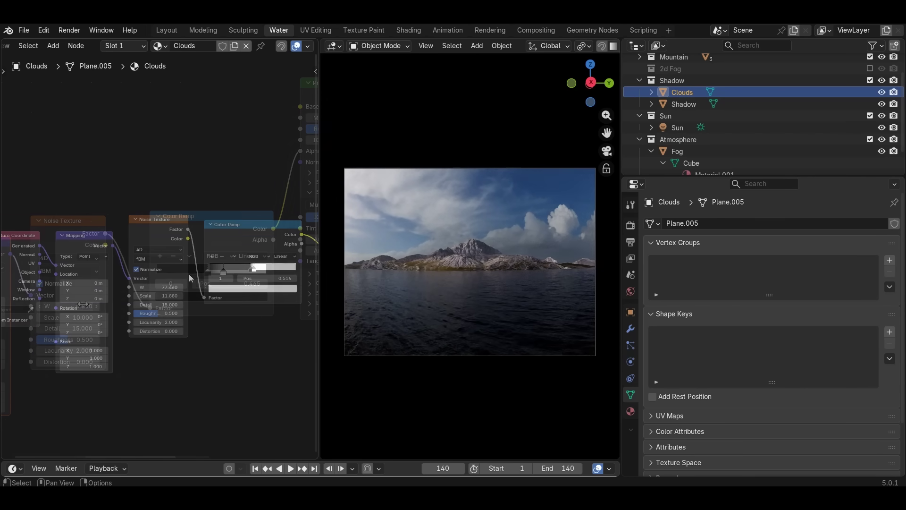
Examine the Noise Texture and Color Ramp settings of the finished Clouds material and the resulting camera view.
scroll(185, 370, up, 3)
scroll(185, 370, up, 4)
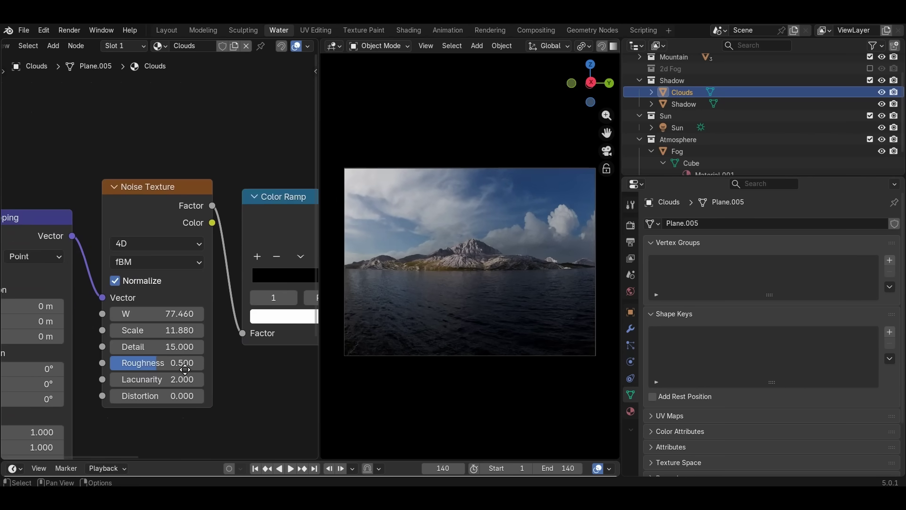
middle_drag(185, 369, 181, 343)
middle_drag(264, 347, 90, 383)
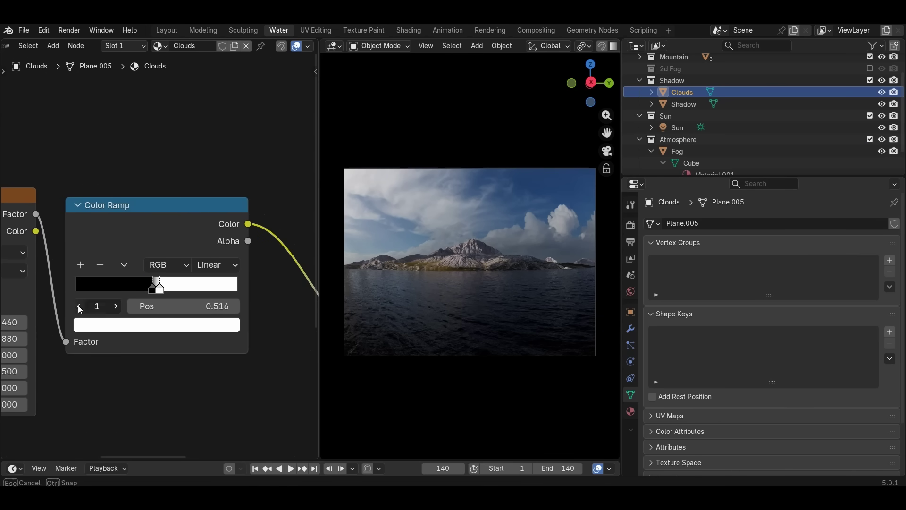
click(79, 306)
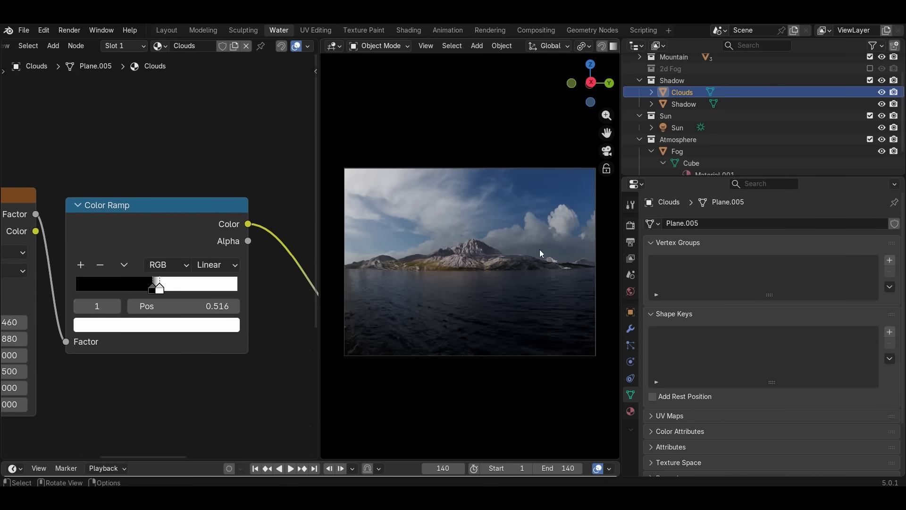
key(ctrl+space)
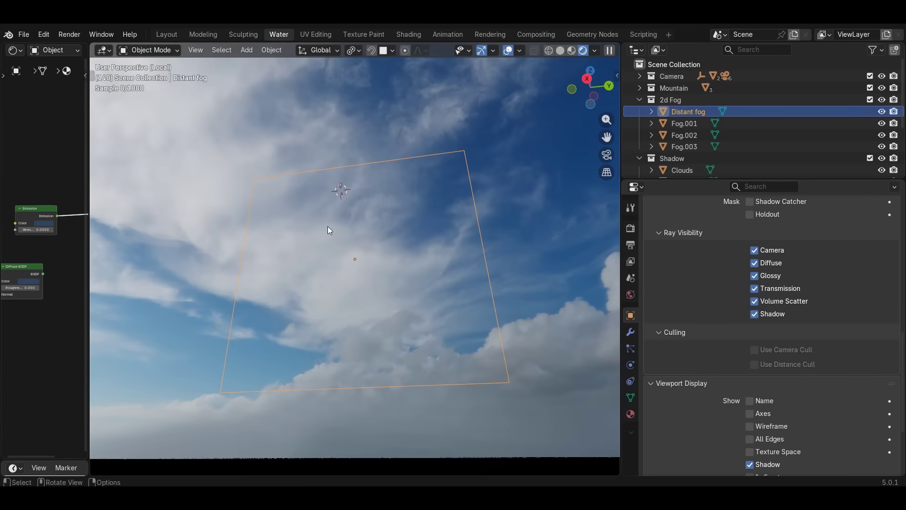
Return to the camera view and toggle the Distant fog object's visibility to compare its effect.
key(KP_0)
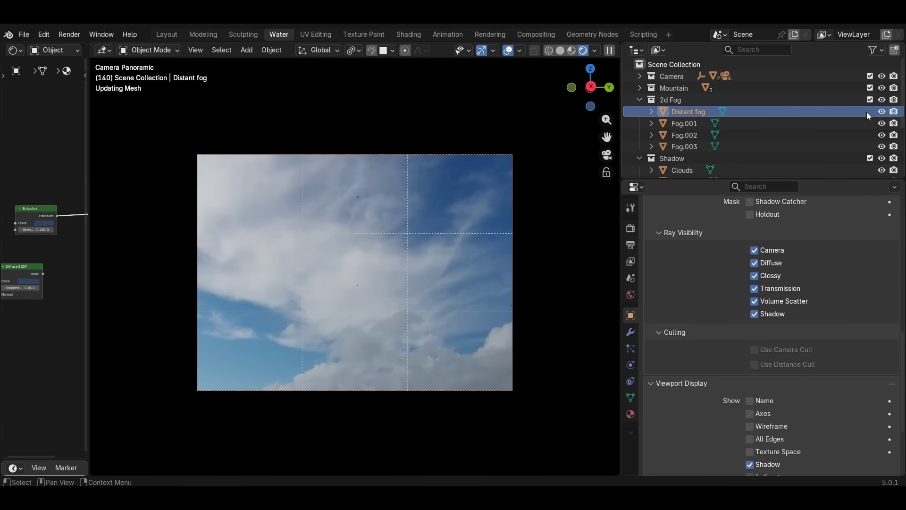
click(881, 111)
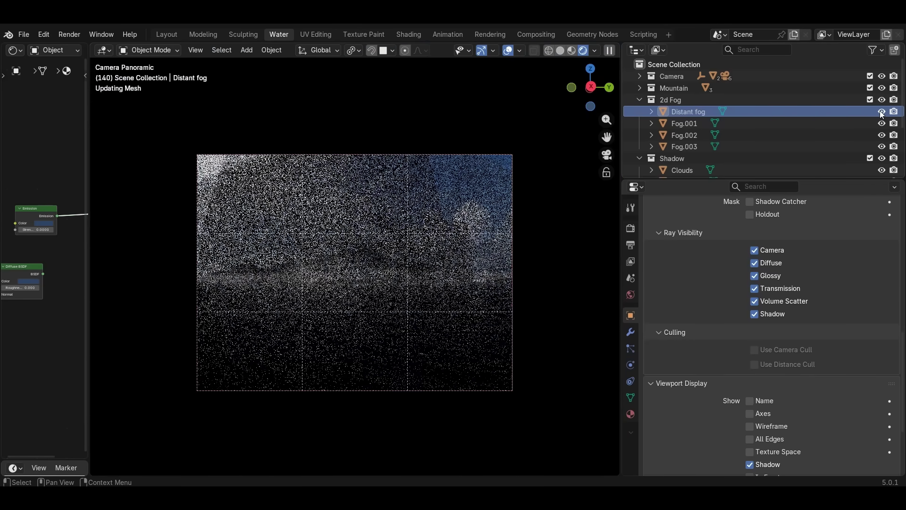
click(881, 112)
Connect the Distant fog material's Emission shader to the Material Output's Volume input, resizing the shader editor around the edit.
drag(88, 226, 353, 226)
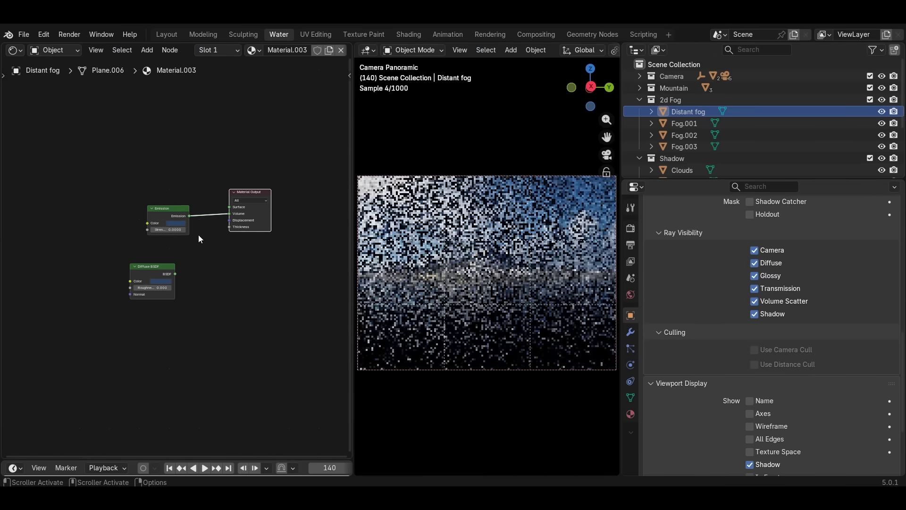
scroll(192, 166, up, 5)
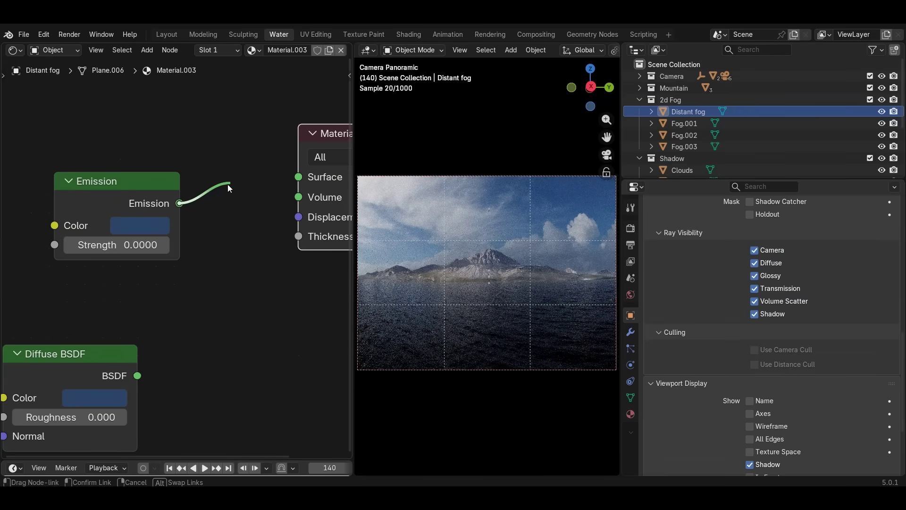
drag(302, 205, 300, 199)
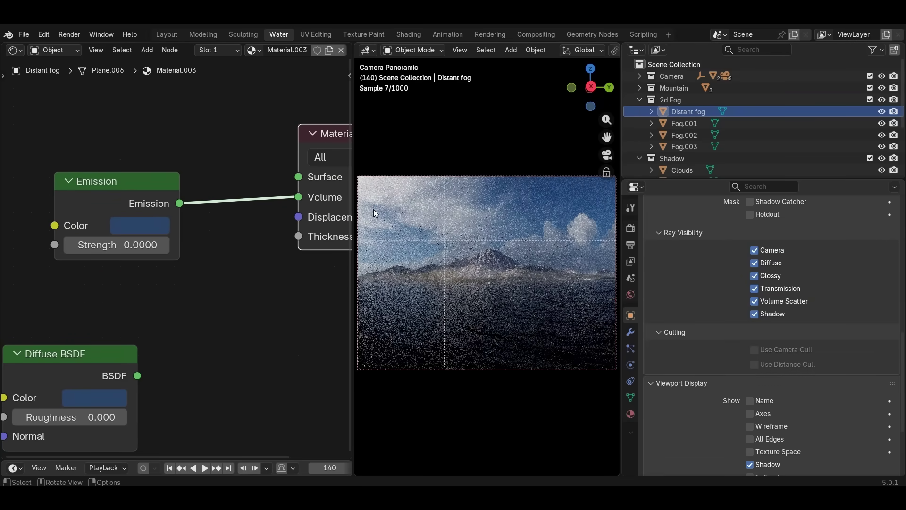
drag(357, 206, 138, 207)
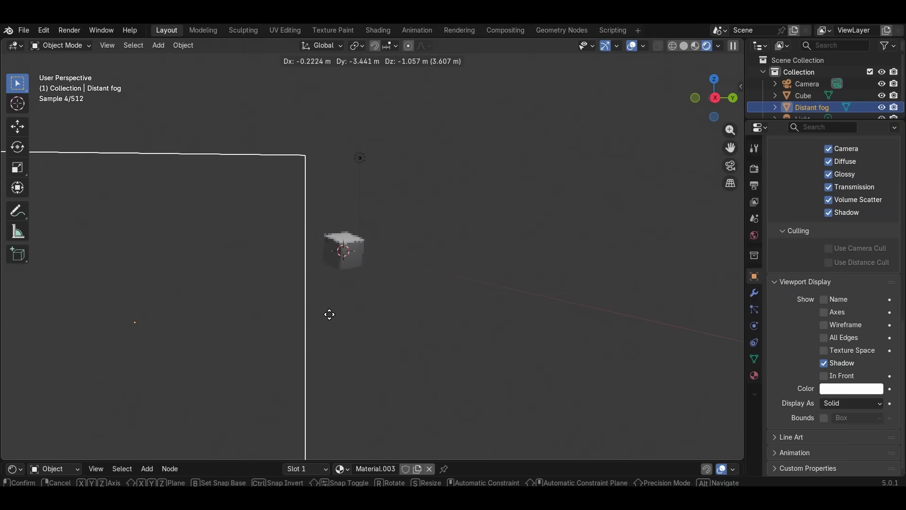
Move the Distant fog object beside the default cube in the new scene.
click(508, 198)
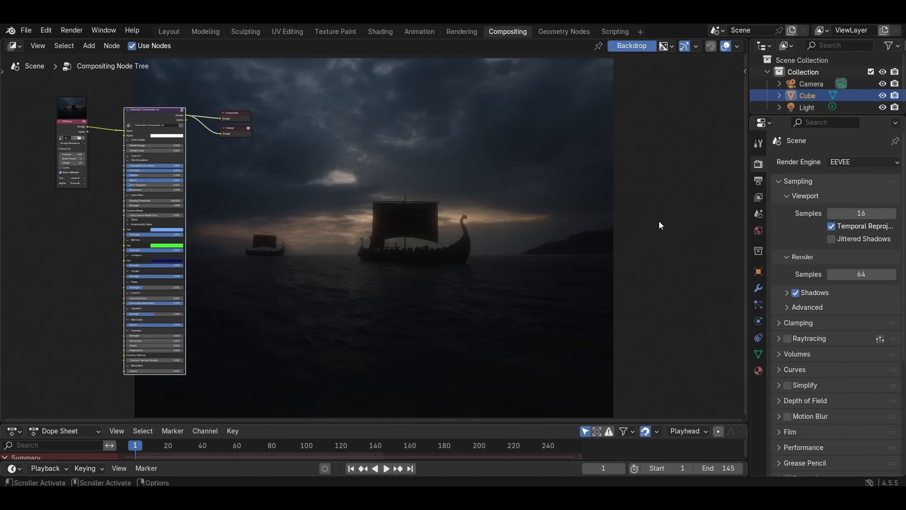
Examine the settings of the Cinematic Compositor v2 node in the Viking ship compositing tree.
middle_drag(659, 221, 156, 243)
scroll(443, 141, up, 10)
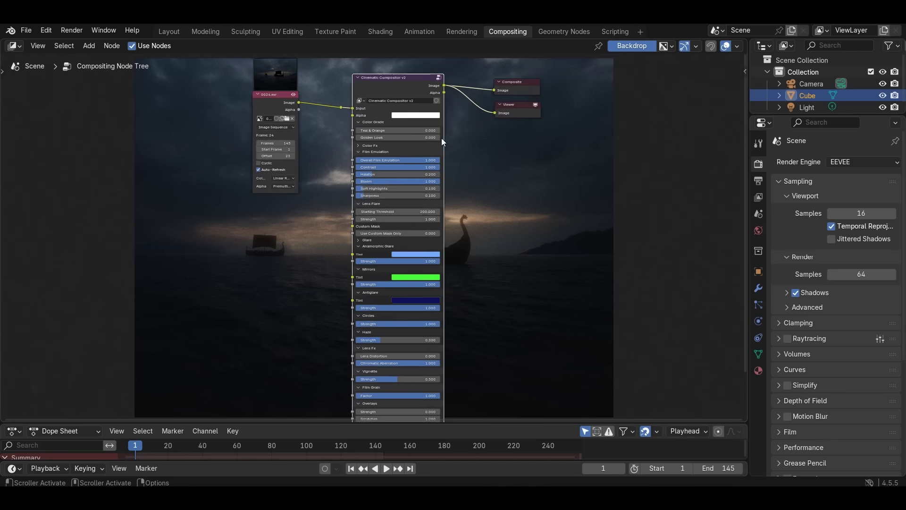